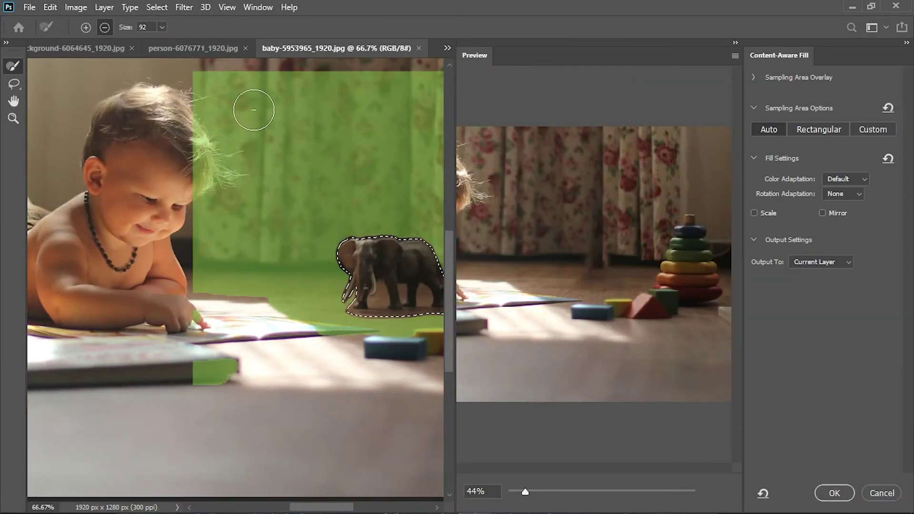
# Step: Paint the elephant removal's sampling area, then bring background-6064645_1920.jpg to the front
pyautogui.moveTo(244, 110); pyautogui.dragTo(204, 157)
pyautogui.click(14, 85)
pyautogui.click(76, 88)
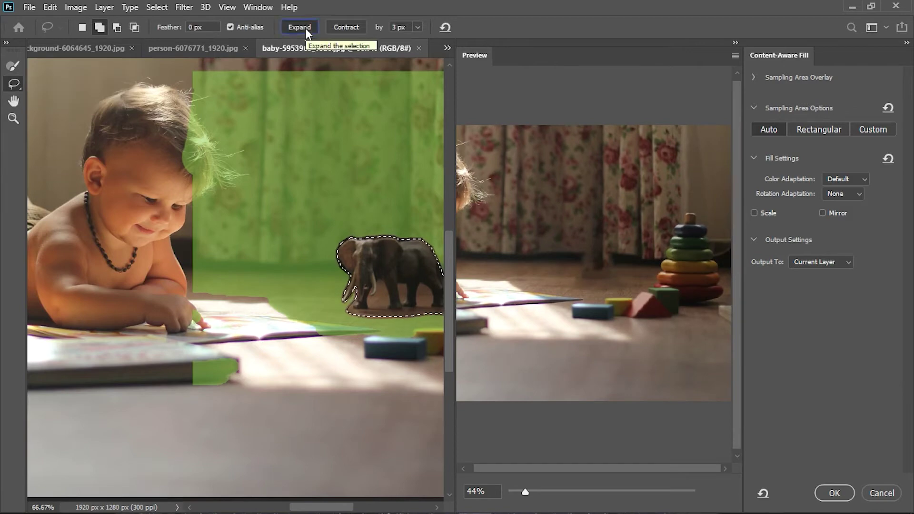
pyautogui.press('z')
pyautogui.click(440, 334)
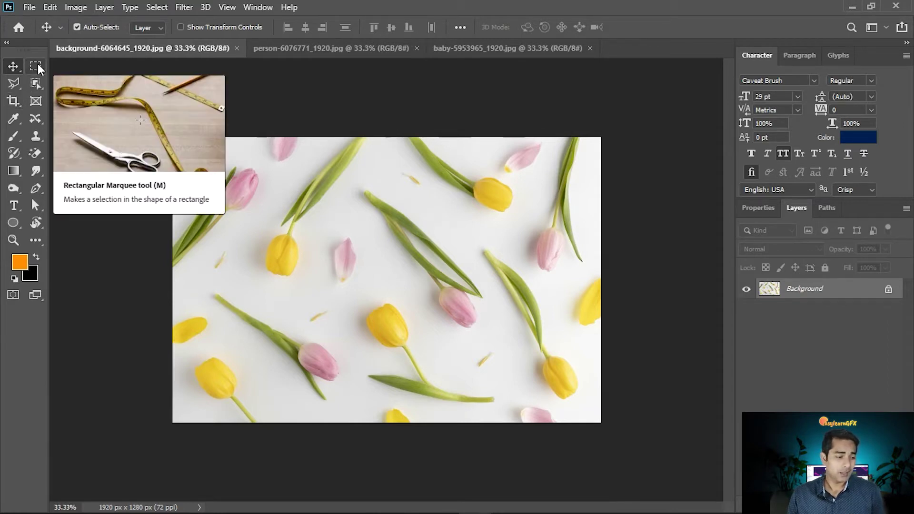
# Step: Pick the freehand Lasso Tool, zoom in twice, and begin outlining the pink petal
pyautogui.click(15, 84)
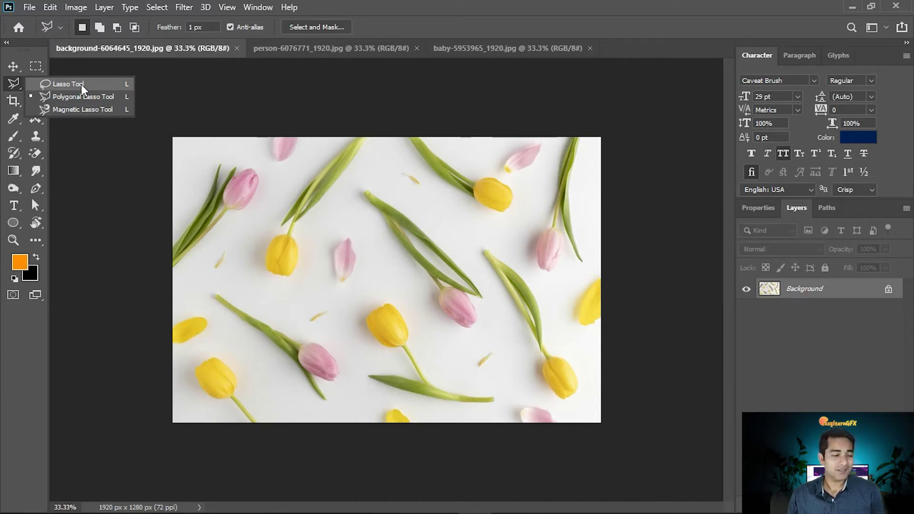
pyautogui.click(81, 84)
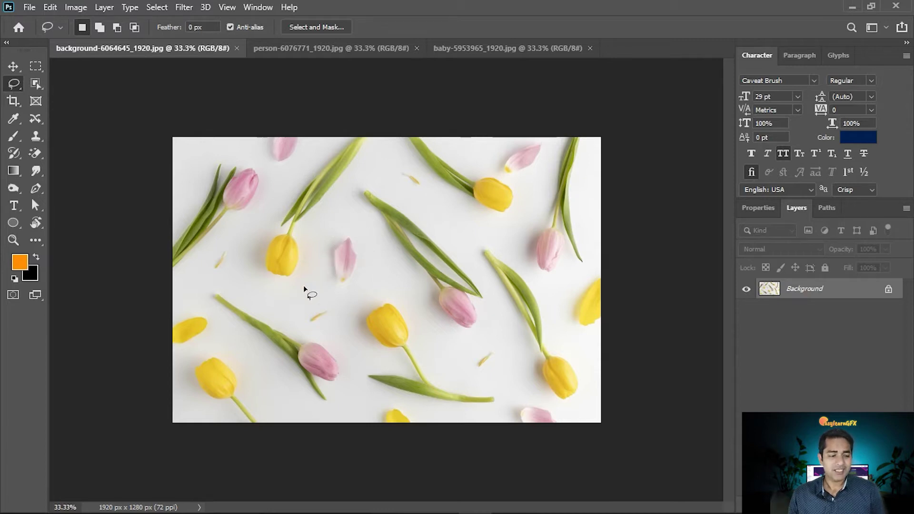
pyautogui.hotkey('ctrl', '+')
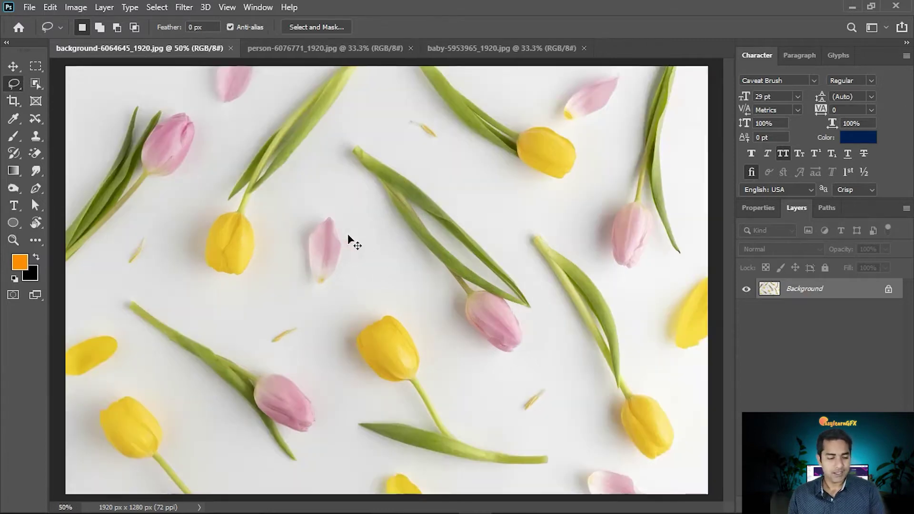
pyautogui.hotkey('ctrl', '+')
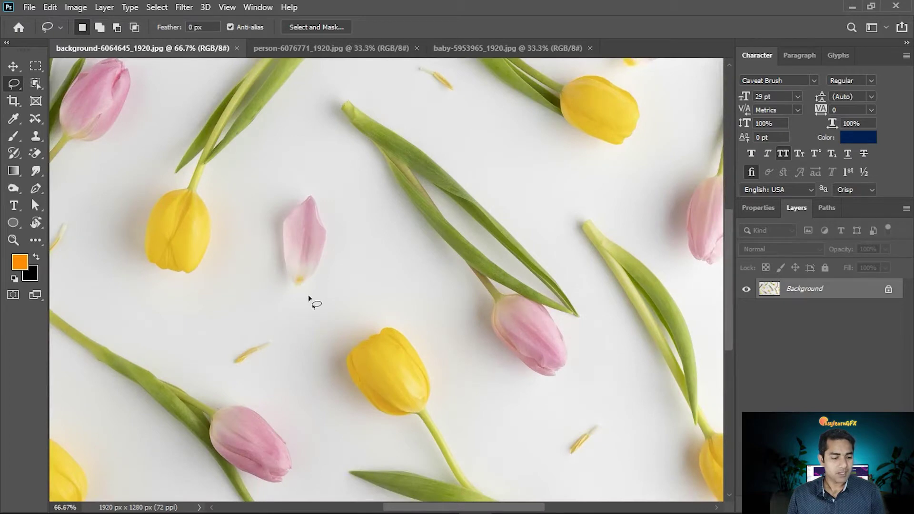
pyautogui.moveTo(288, 296)
pyautogui.mouseDown()
pyautogui.moveTo(264, 261)
pyautogui.moveTo(267, 209)
pyautogui.mouseUp()
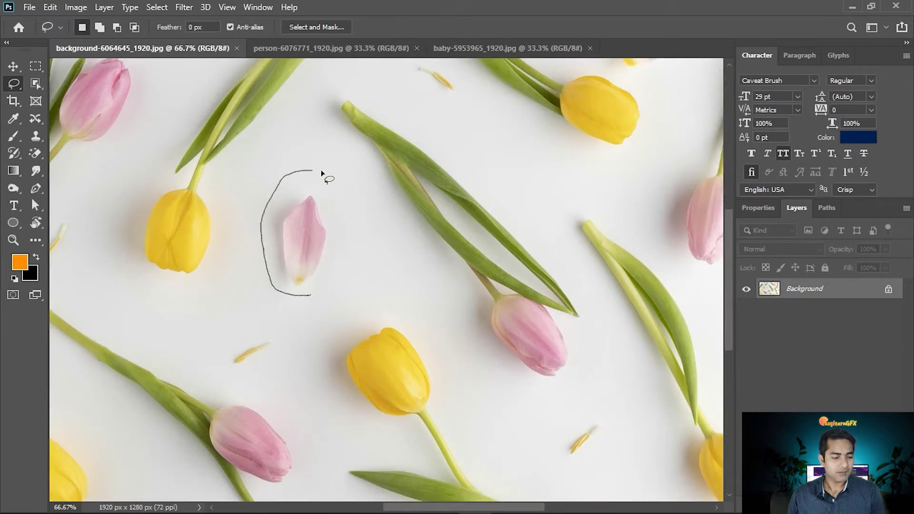
# Step: Close the lasso loop around the lone pink petal
pyautogui.moveTo(348, 259)
pyautogui.mouseDown()
pyautogui.moveTo(313, 297)
pyautogui.moveTo(298, 297)
pyautogui.mouseUp()
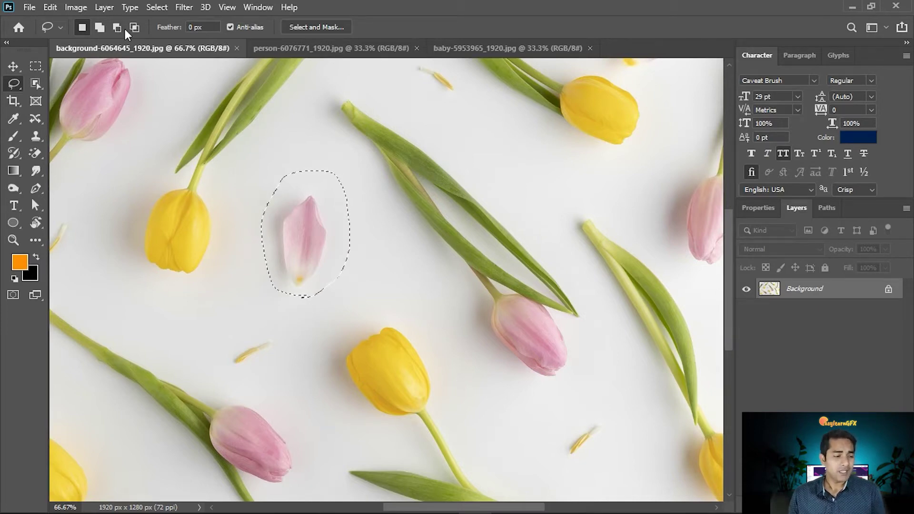
pyautogui.click(50, 7)
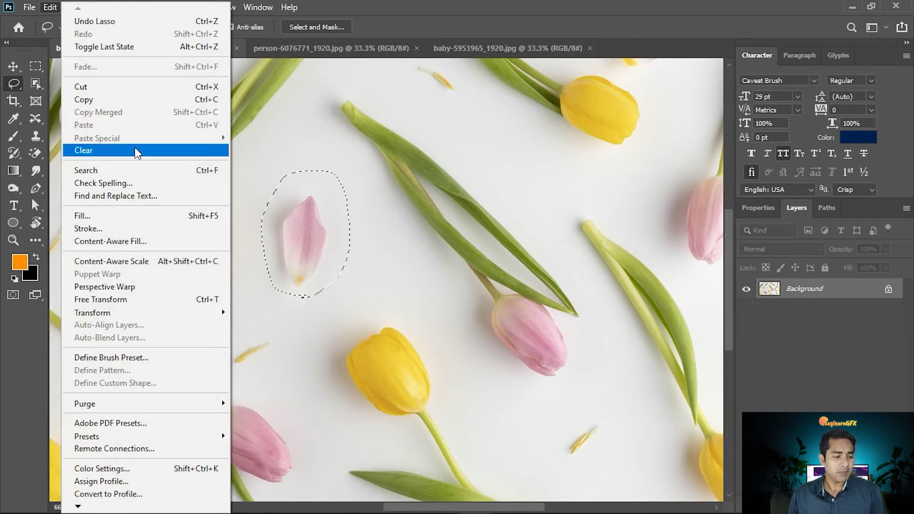
# Step: Fill the petal selection via Edit > Fill with Content-Aware contents
pyautogui.click(125, 241)
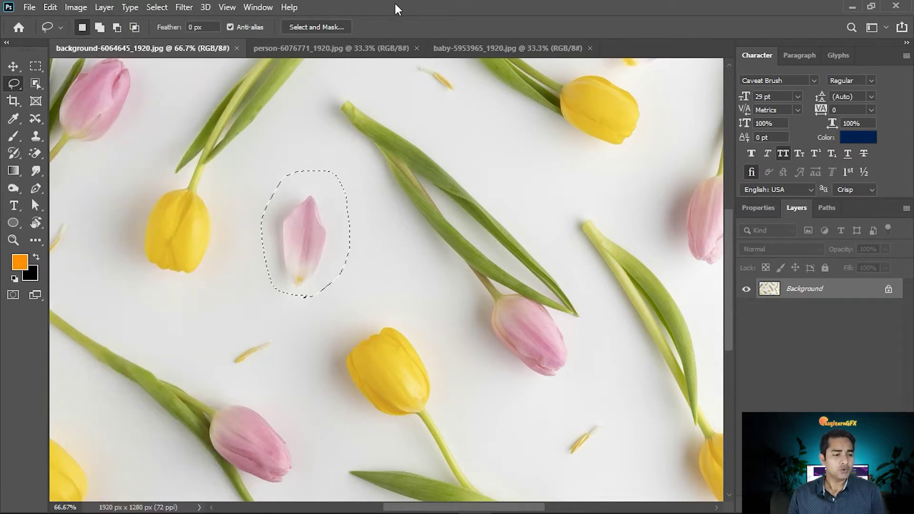
pyautogui.click(50, 7)
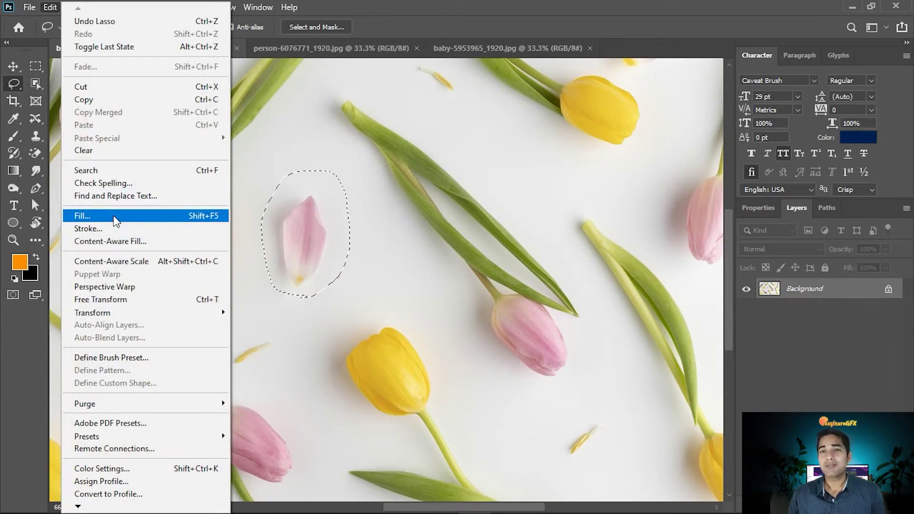
pyautogui.click(210, 217)
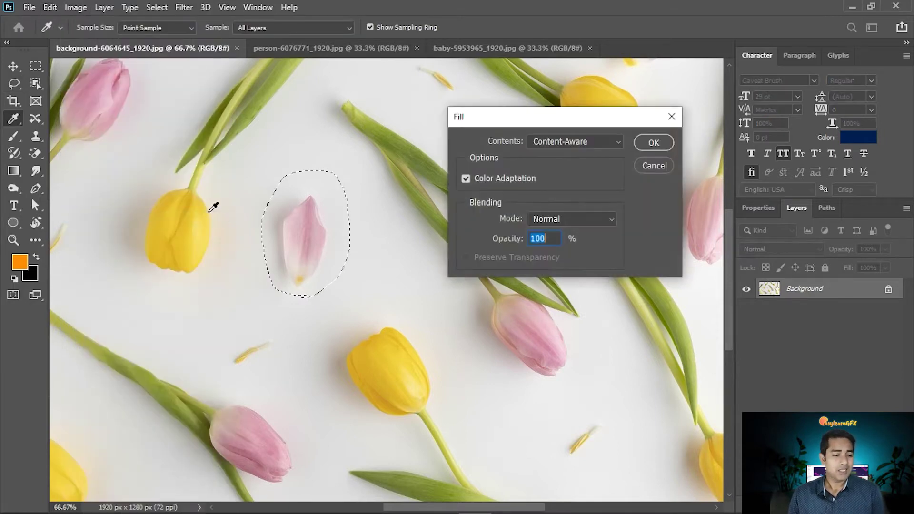
pyautogui.click(571, 141)
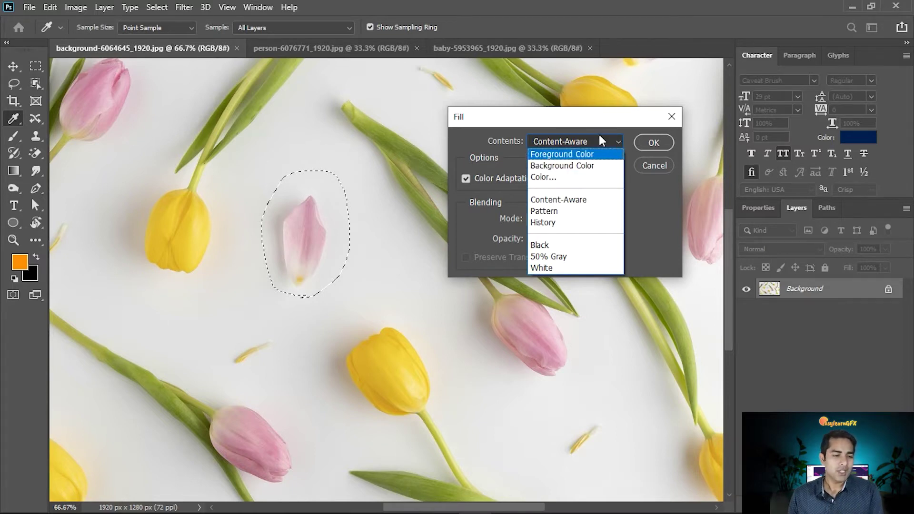
pyautogui.click(575, 203)
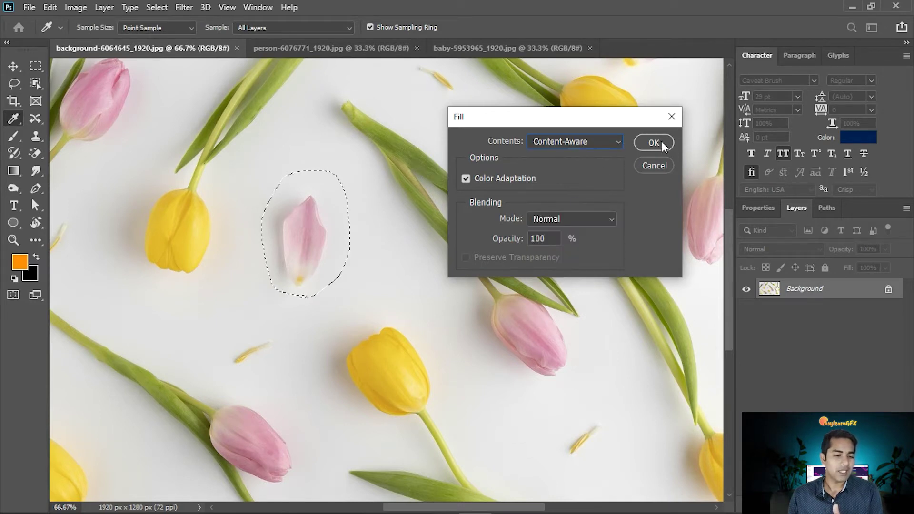
pyautogui.click(653, 141)
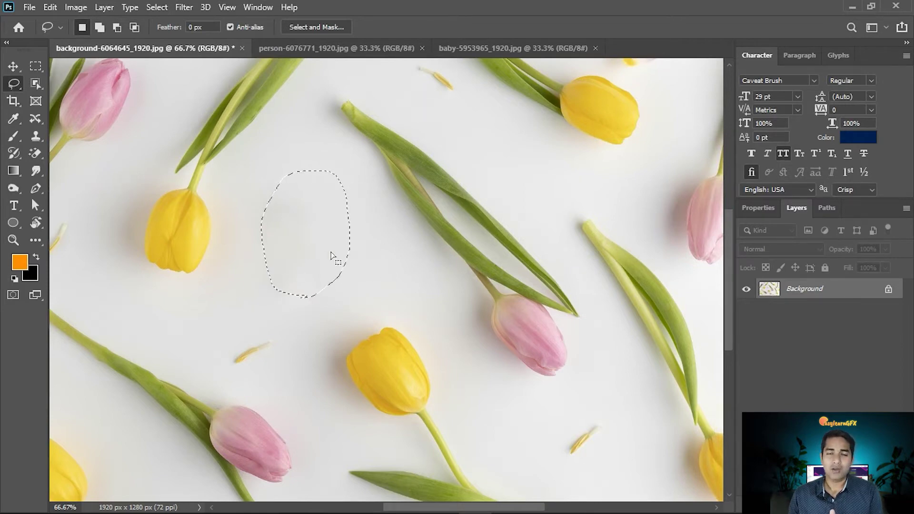
# Step: Switch to the Rectangular Marquee tool and zoom out twice to see the whole tulip photo
pyautogui.click(36, 68)
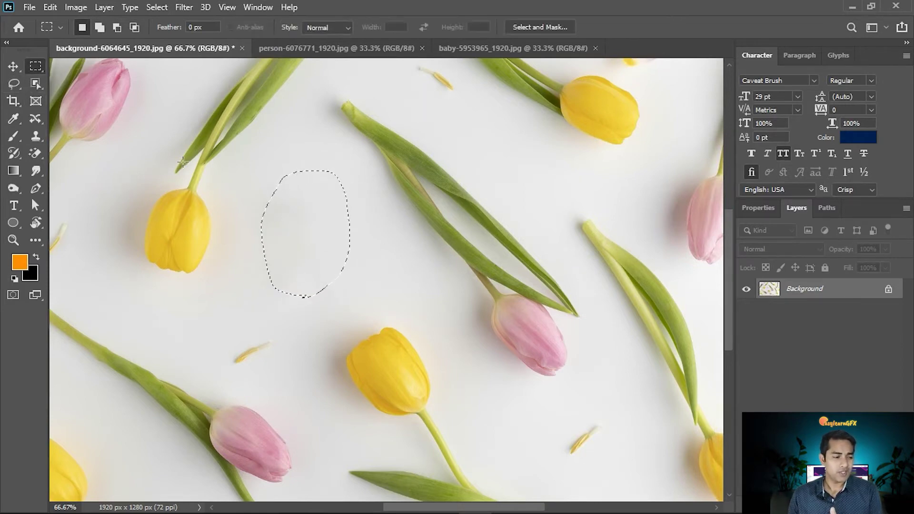
pyautogui.hotkey('ctrl', '-')
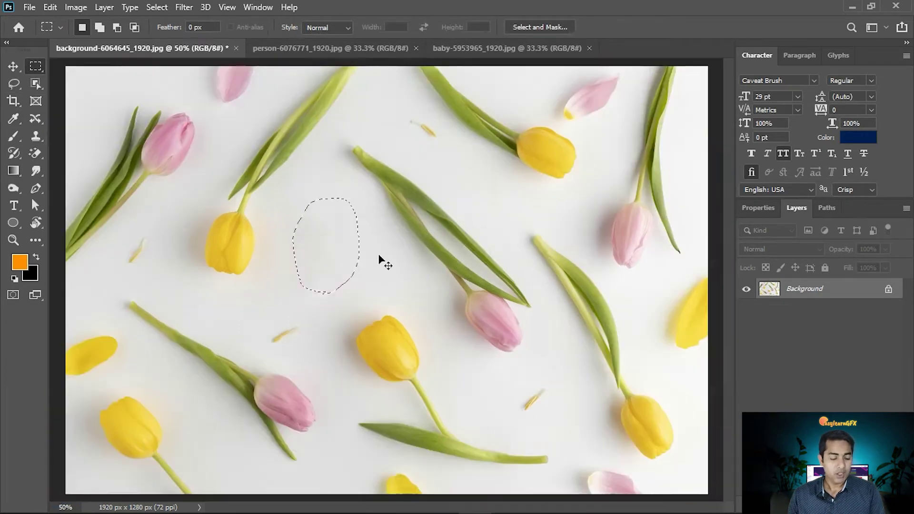
pyautogui.hotkey('ctrl', '-')
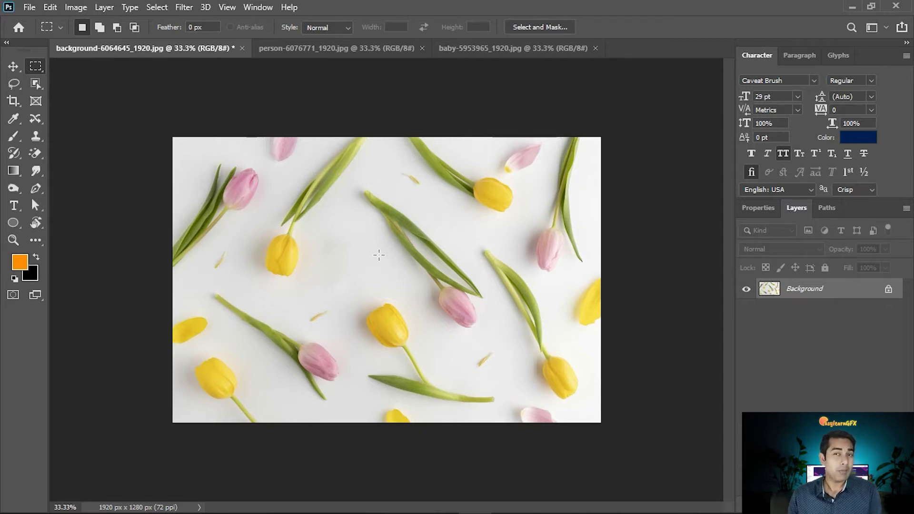
pyautogui.click(478, 48)
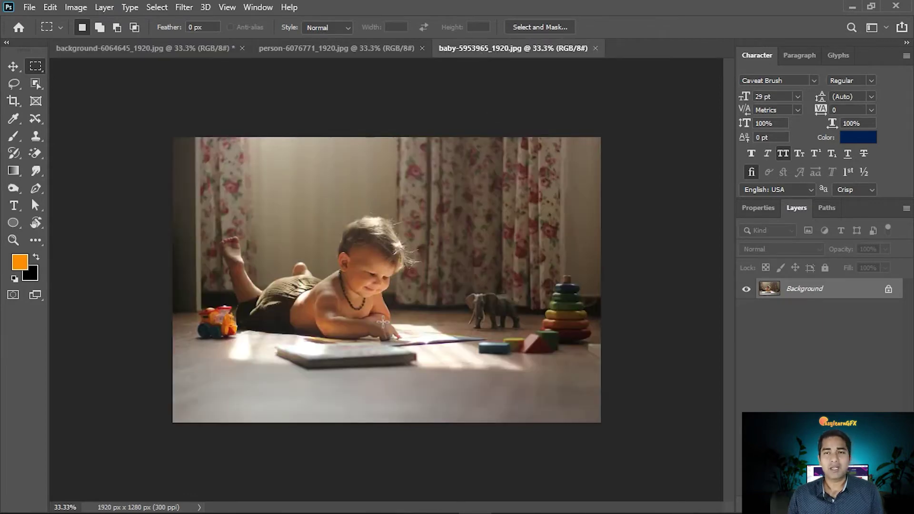
# Step: Zoom in three times, pan to the toy elephant, and pick the Polygonal Lasso Tool
pyautogui.hotkey('ctrl', '+')
pyautogui.hotkey('ctrl', '+')
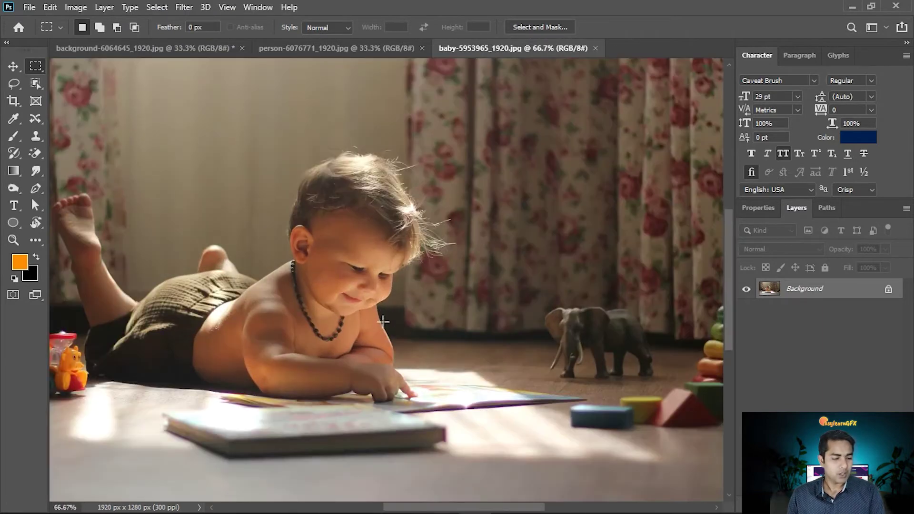
pyautogui.moveTo(610, 337); pyautogui.dragTo(528, 289)
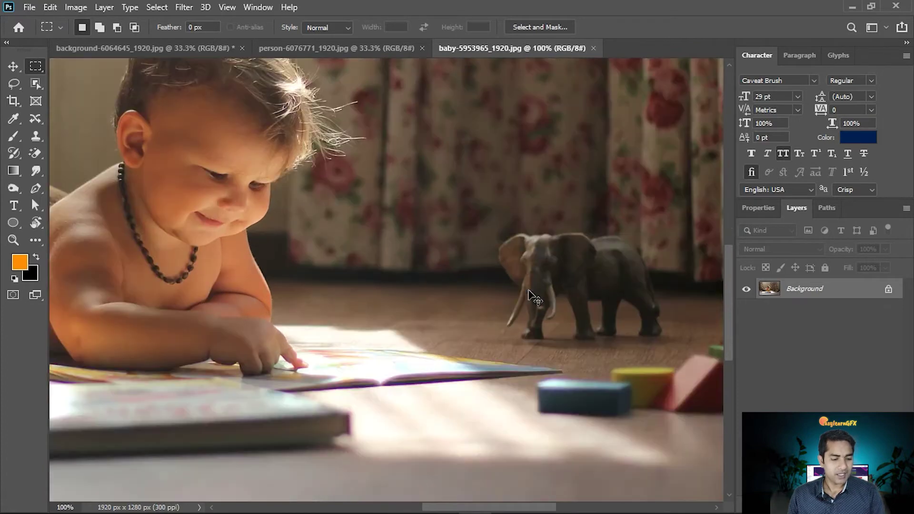
pyautogui.hotkey('ctrl', '+')
pyautogui.moveTo(618, 302); pyautogui.dragTo(539, 275)
pyautogui.hotkey('ctrl', '+')
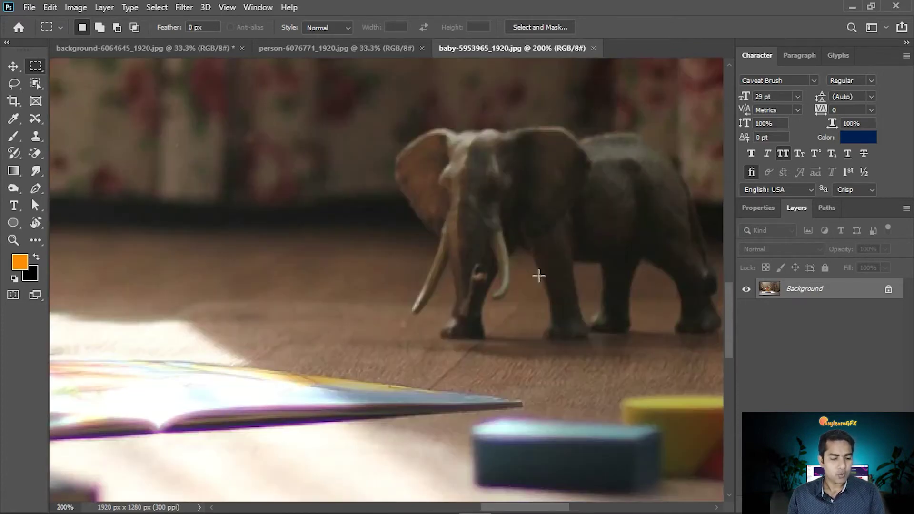
pyautogui.moveTo(666, 254); pyautogui.dragTo(569, 283)
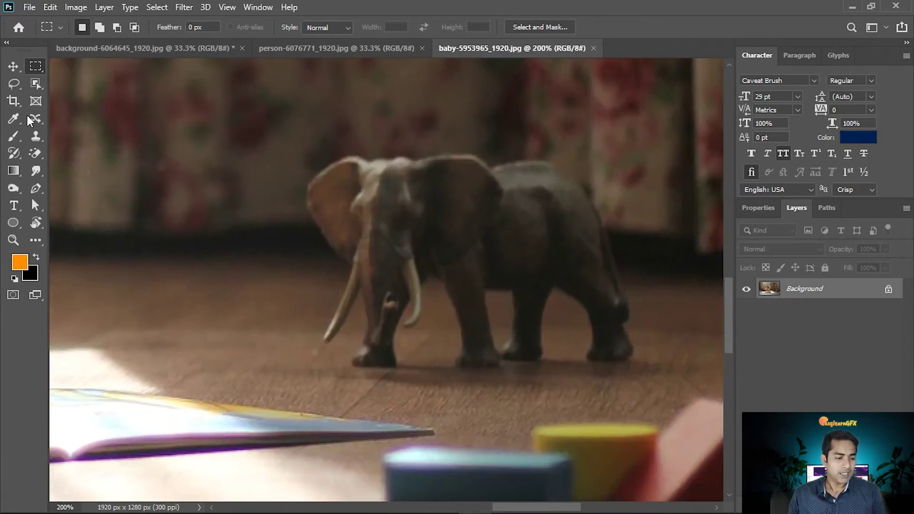
pyautogui.click(12, 83)
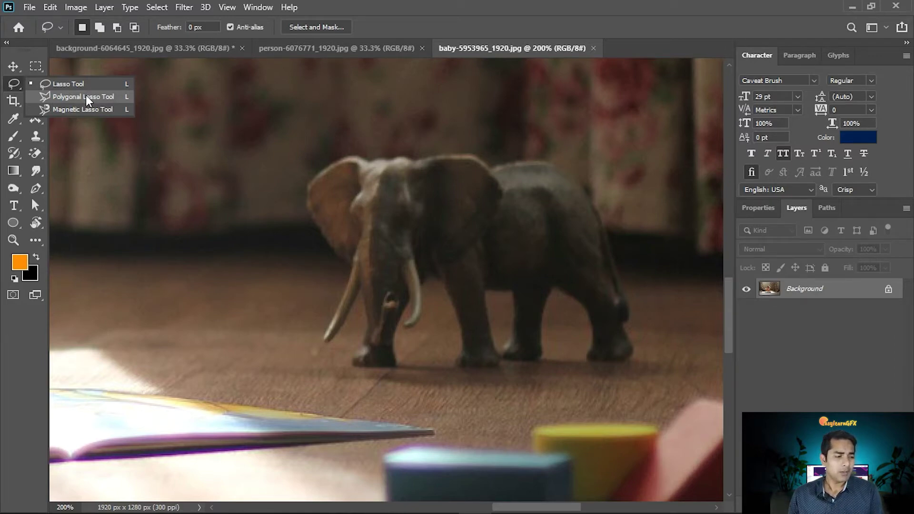
pyautogui.click(86, 95)
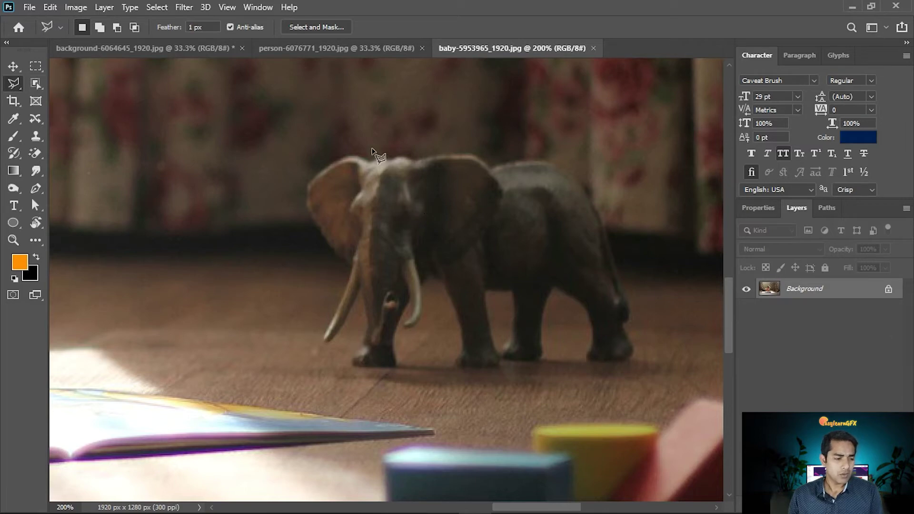
# Step: Start the polygonal outline around the elephant's head, ear, tusk and trunk
pyautogui.click(346, 152)
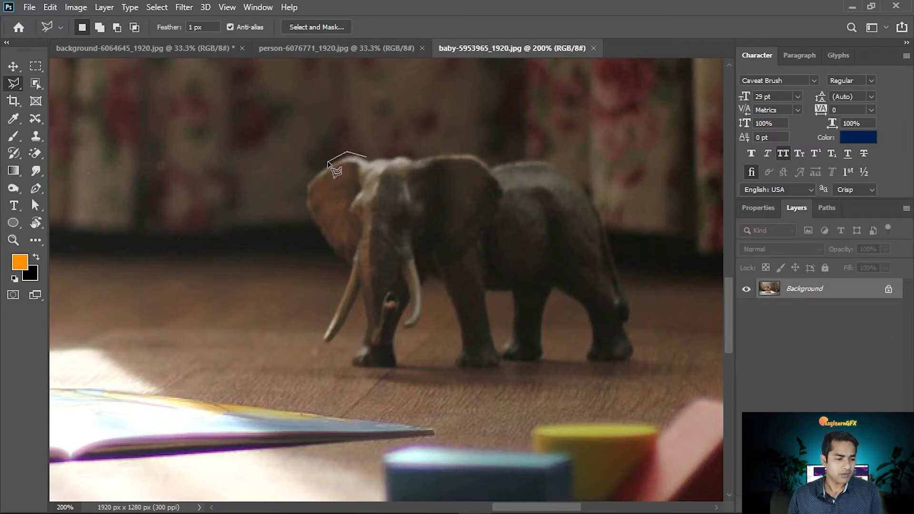
pyautogui.click(314, 169)
pyautogui.click(303, 195)
pyautogui.click(305, 215)
pyautogui.click(315, 241)
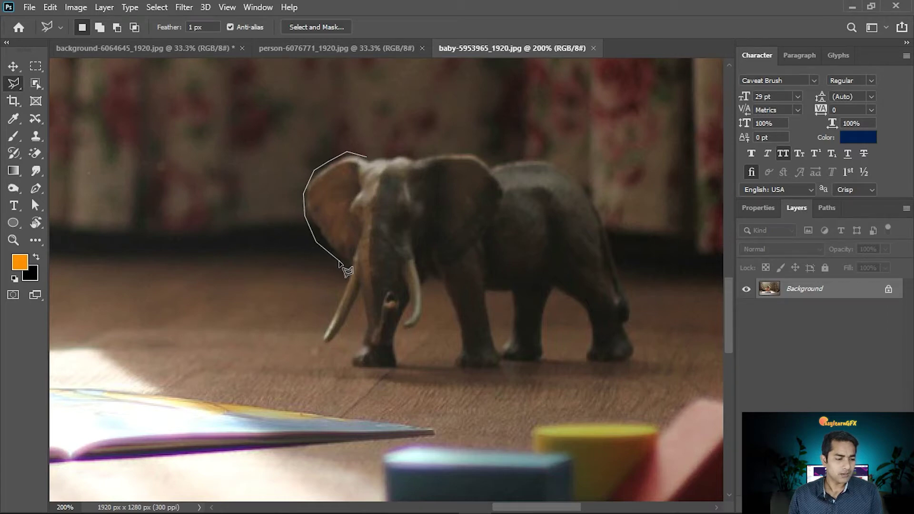
pyautogui.click(345, 267)
pyautogui.click(324, 320)
pyautogui.click(325, 347)
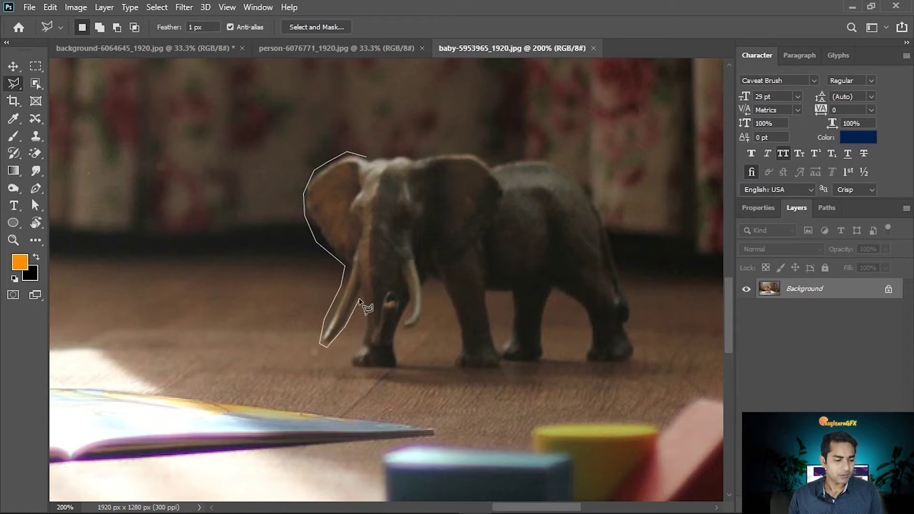
pyautogui.click(361, 332)
pyautogui.click(331, 373)
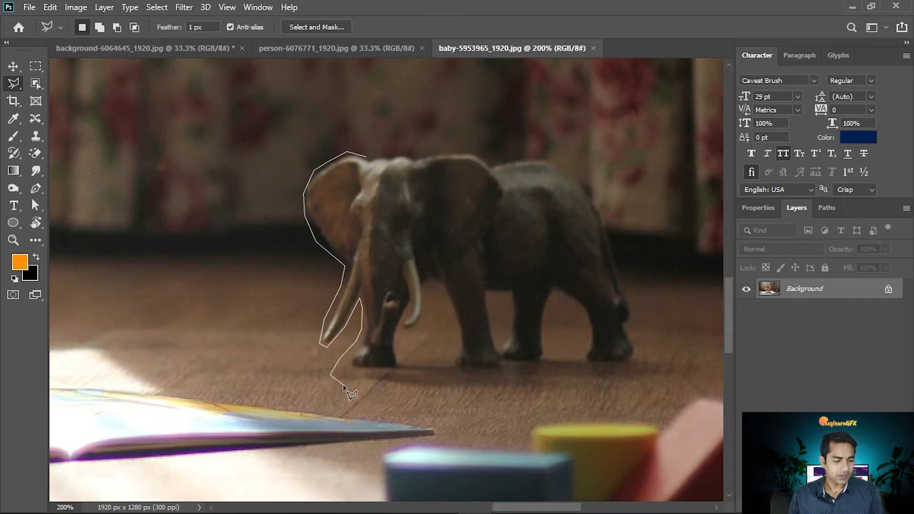
# Step: Extend the outline along the floor shadow and up past the hind legs
pyautogui.click(392, 391)
pyautogui.click(514, 391)
pyautogui.click(583, 381)
pyautogui.click(623, 382)
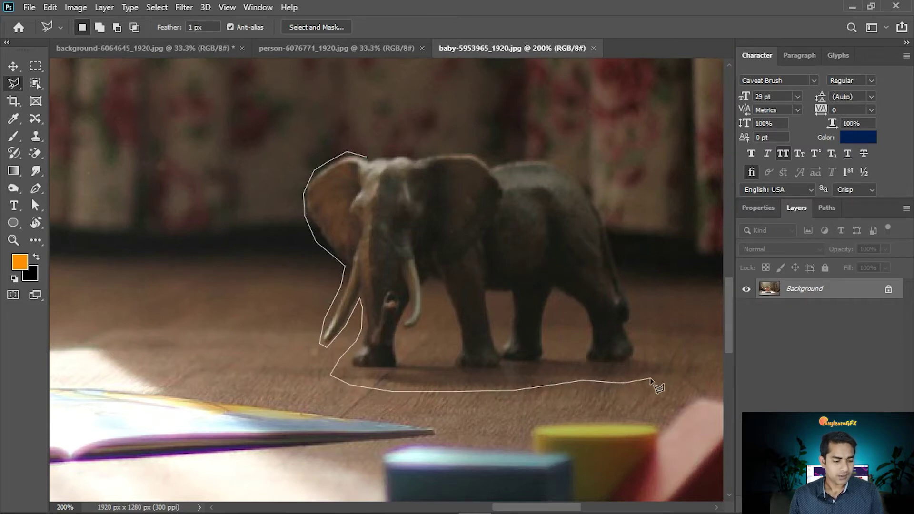
pyautogui.click(671, 369)
pyautogui.click(661, 355)
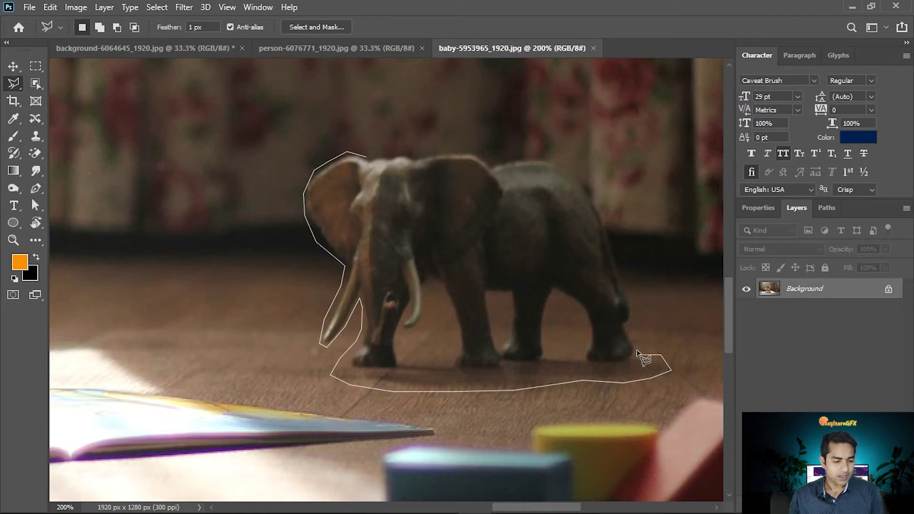
pyautogui.click(627, 326)
# Step: Trace up the rump and along the back to close the elephant selection
pyautogui.click(590, 183)
pyautogui.click(555, 157)
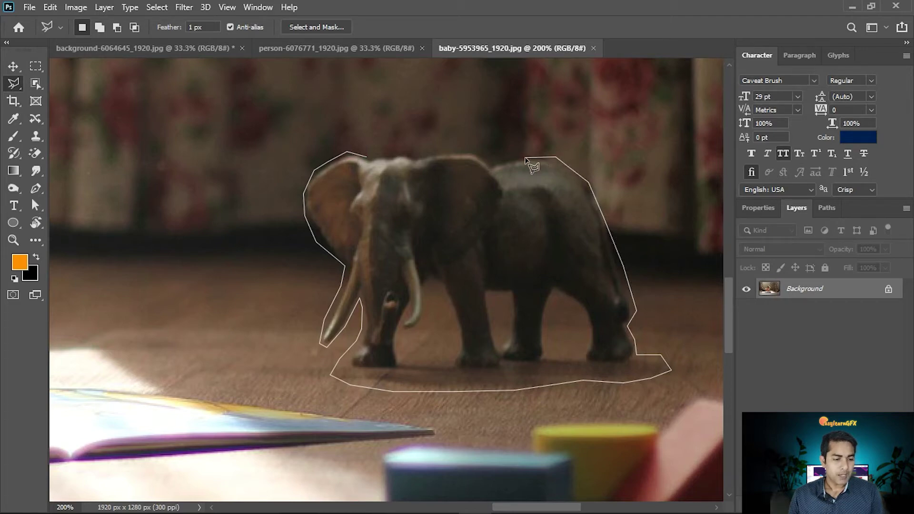
pyautogui.click(473, 152)
pyautogui.click(443, 147)
pyautogui.click(413, 153)
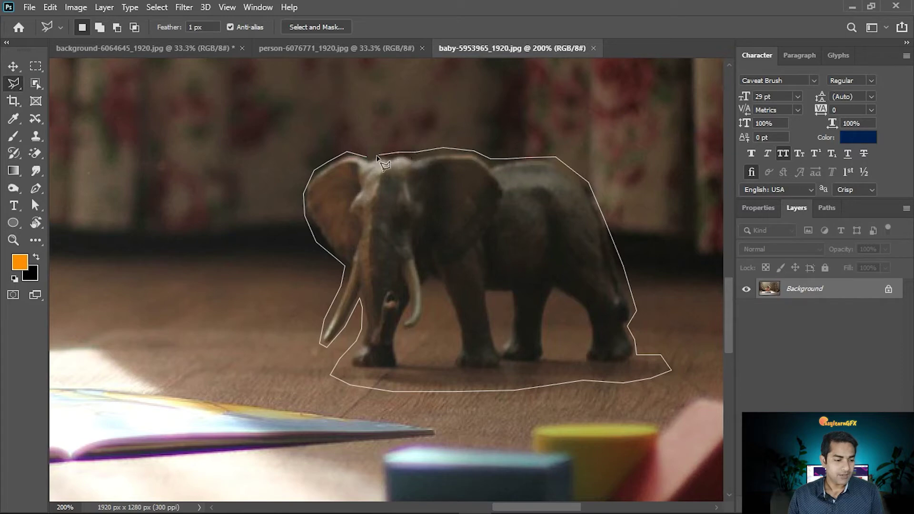
pyautogui.click(367, 158)
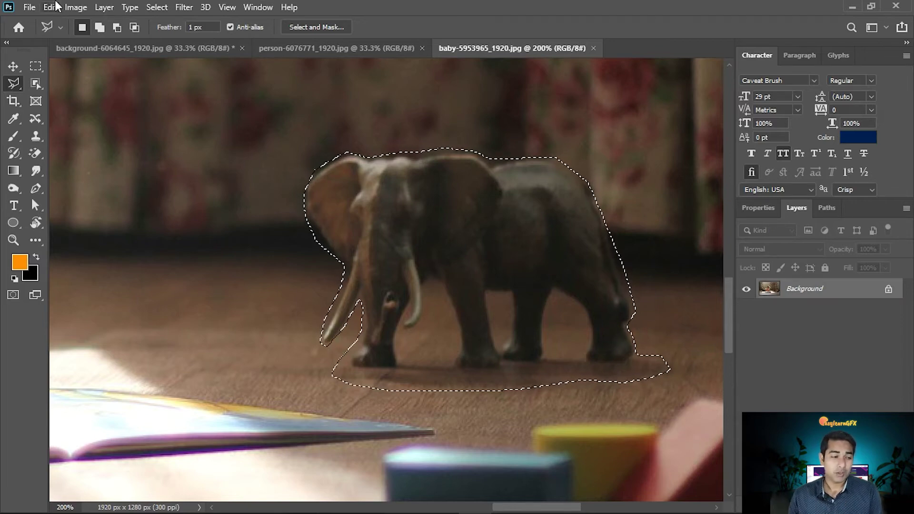
pyautogui.click(48, 7)
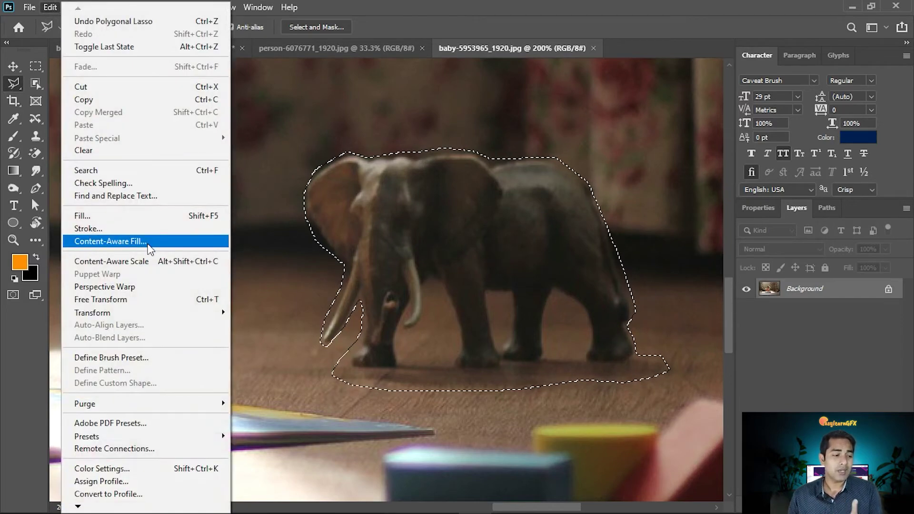
# Step: Content-Aware fill the elephant selection with Shift+Backspace, then zoom out
pyautogui.press('Escape')
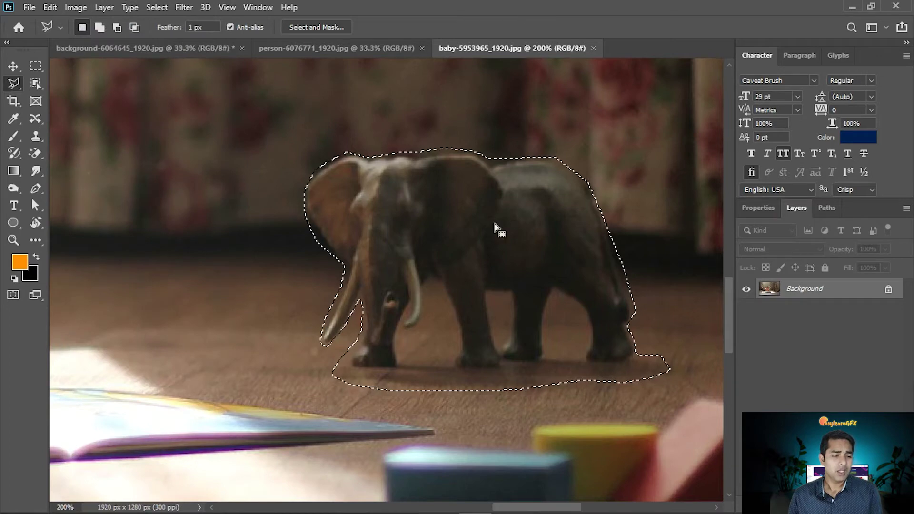
pyautogui.hotkey('shift', 'BackSpace')
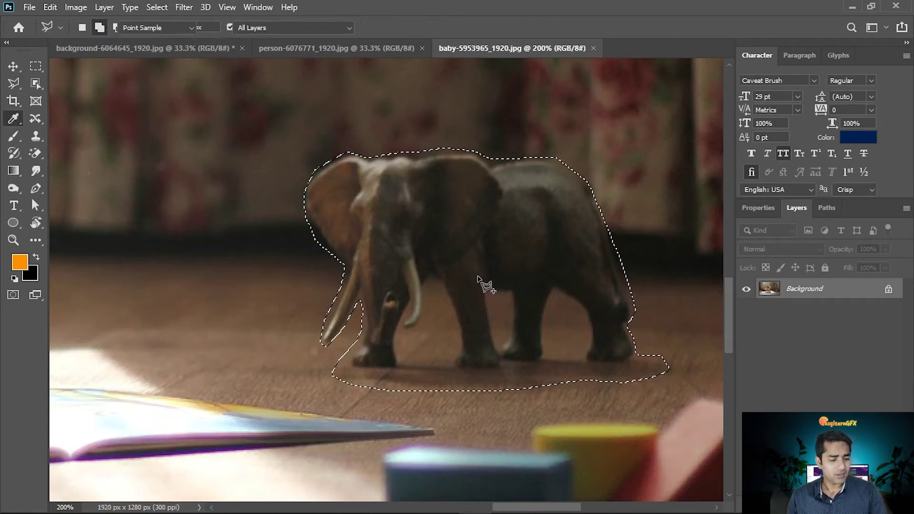
pyautogui.click(663, 143)
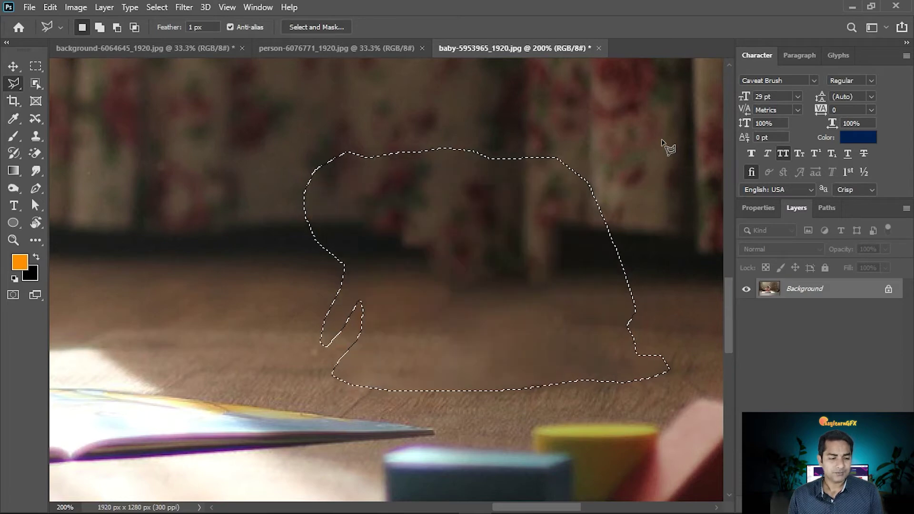
pyautogui.hotkey('ctrl', '-')
pyautogui.hotkey('ctrl', '-')
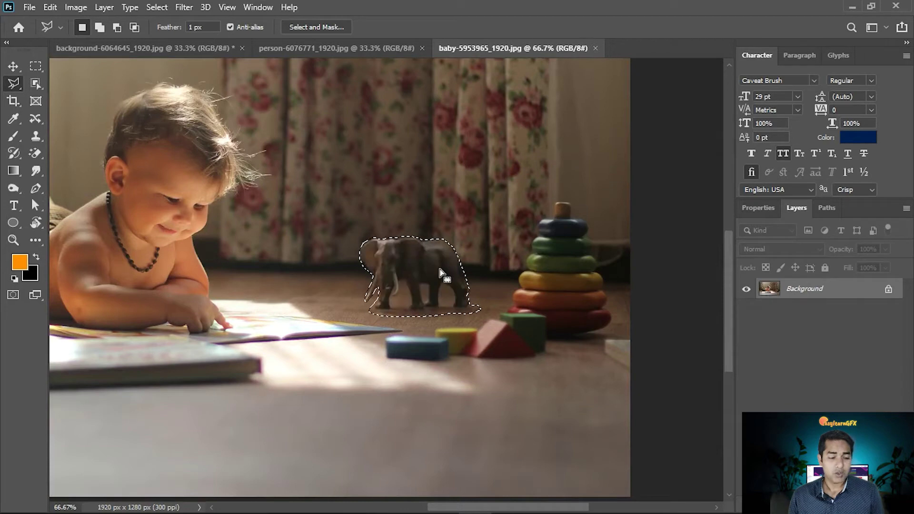
# Step: Open Edit > Content-Aware Fill… for the elephant selection
pyautogui.click(50, 7)
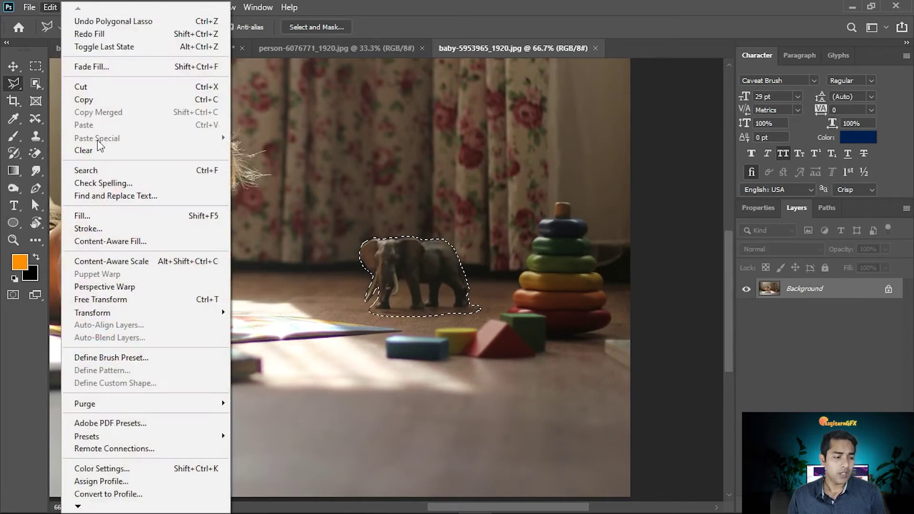
pyautogui.click(131, 242)
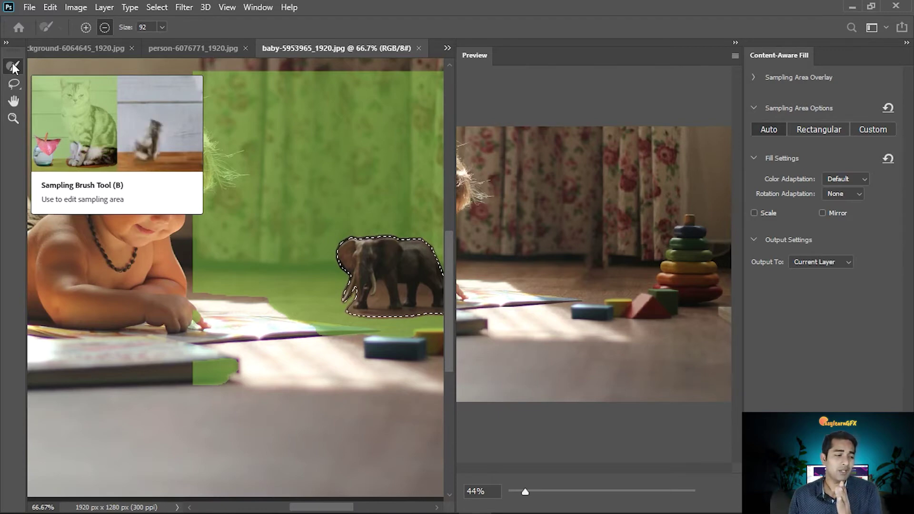
pyautogui.click(14, 68)
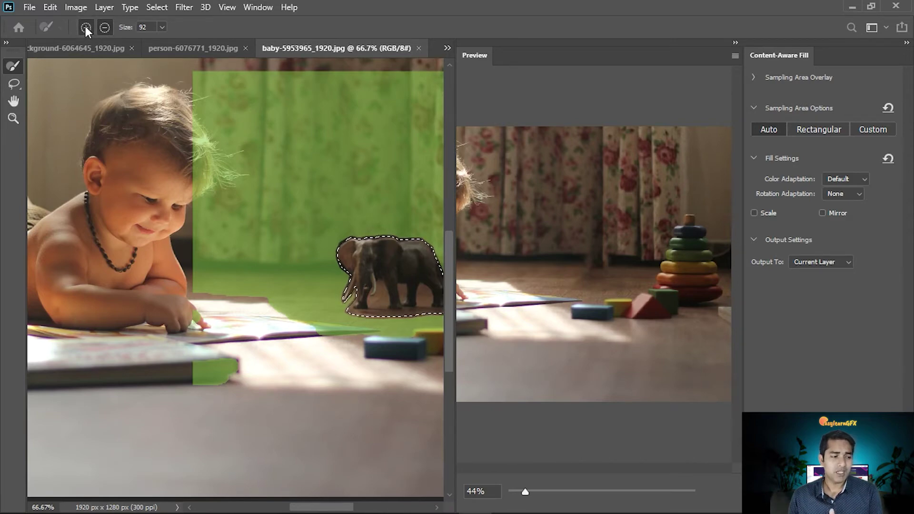
pyautogui.click(105, 28)
pyautogui.moveTo(202, 107); pyautogui.dragTo(254, 175)
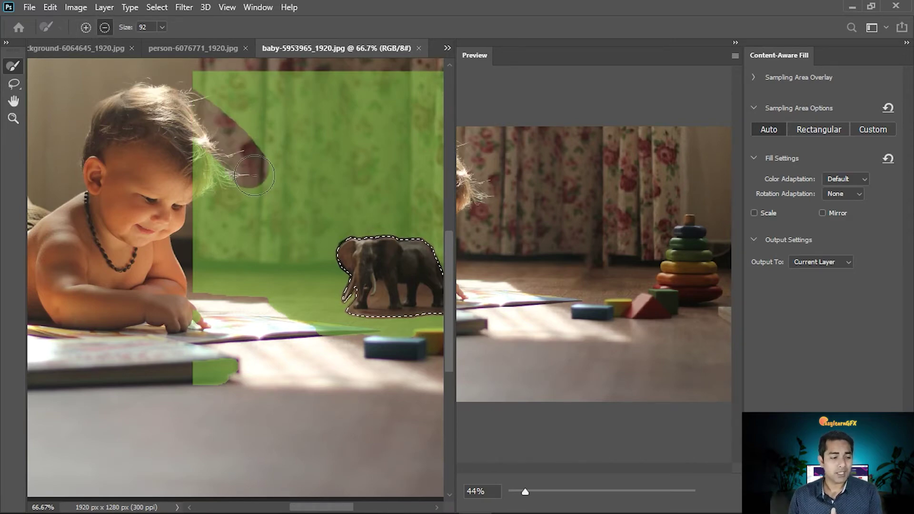
pyautogui.click(86, 28)
pyautogui.moveTo(225, 96)
pyautogui.mouseDown()
pyautogui.moveTo(245, 163)
pyautogui.moveTo(251, 143)
pyautogui.moveTo(211, 102)
pyautogui.moveTo(205, 147)
pyautogui.moveTo(221, 187)
pyautogui.mouseUp()
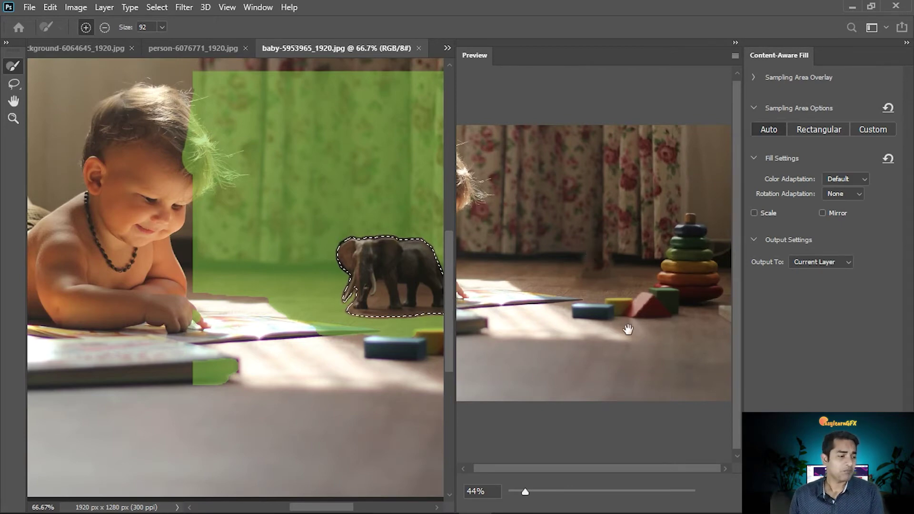
pyautogui.click(14, 83)
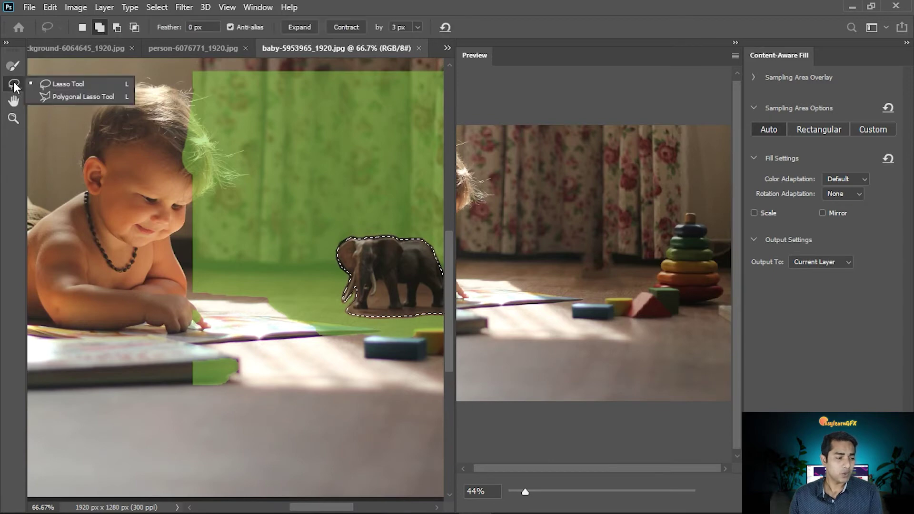
pyautogui.click(73, 85)
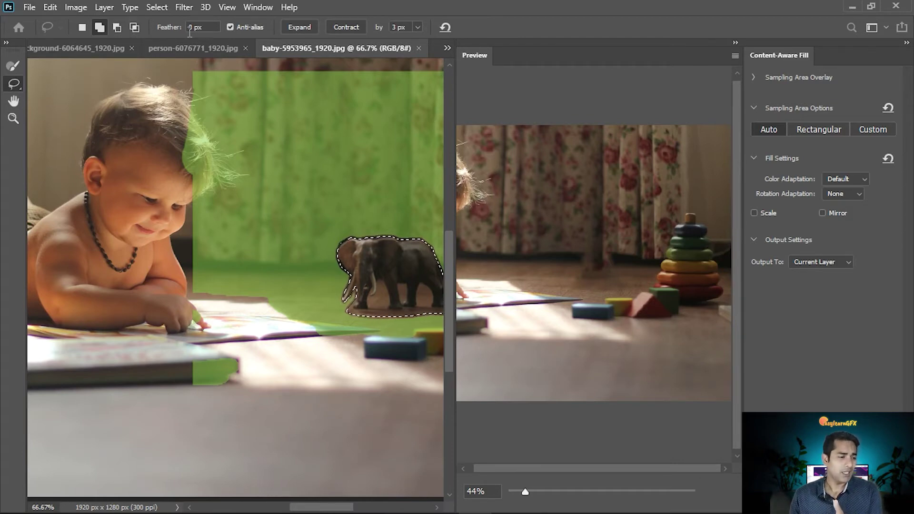
pyautogui.click(305, 27)
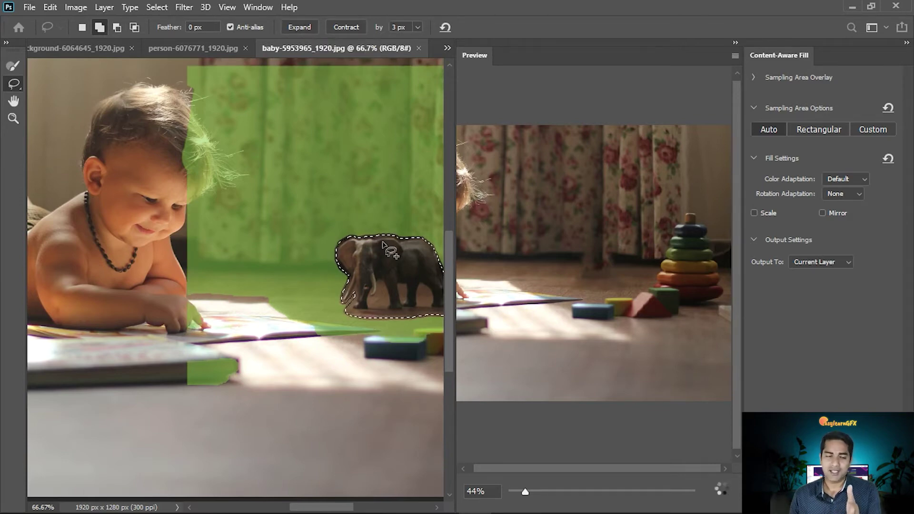
pyautogui.click(344, 28)
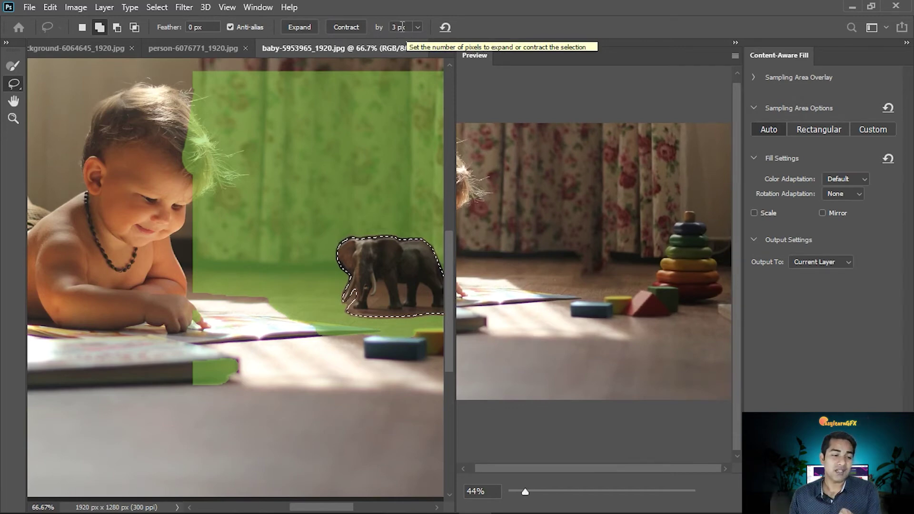
pyautogui.click(418, 27)
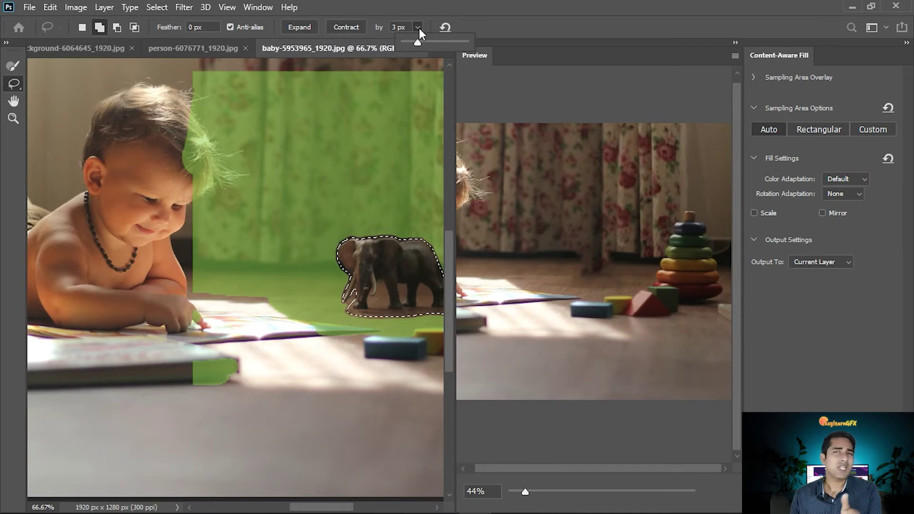
pyautogui.click(419, 27)
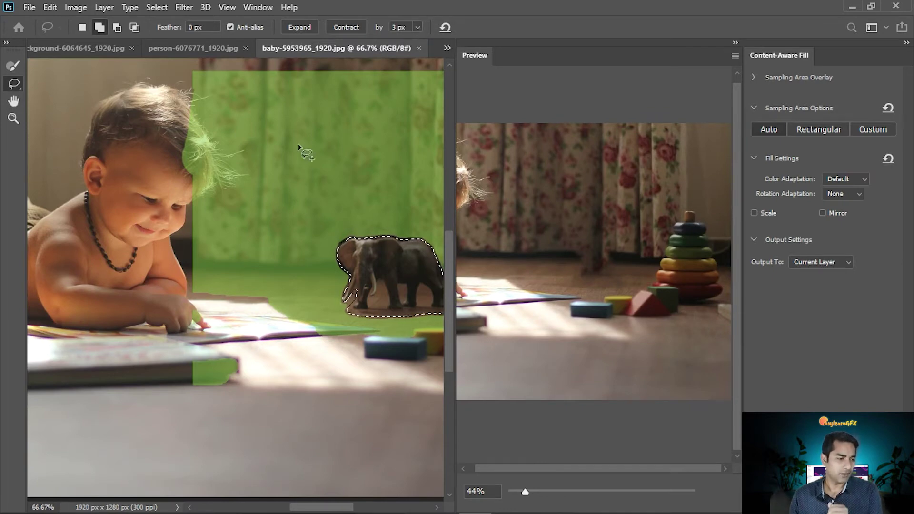
pyautogui.click(13, 101)
pyautogui.moveTo(366, 232)
pyautogui.mouseDown()
pyautogui.moveTo(221, 206)
pyautogui.moveTo(271, 176)
pyautogui.moveTo(245, 263)
pyautogui.moveTo(335, 243)
pyautogui.moveTo(245, 229)
pyautogui.moveTo(275, 218)
pyautogui.moveTo(245, 240)
pyautogui.mouseUp()
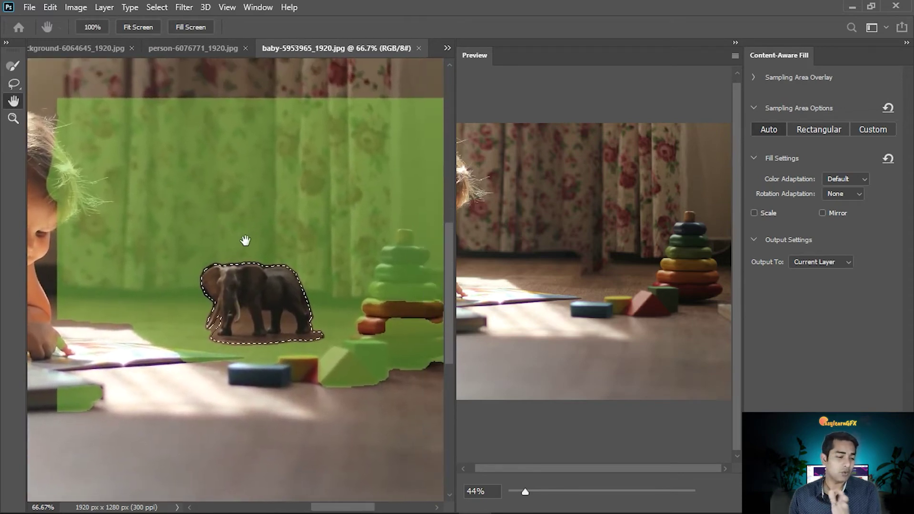
# Step: Try a red sampling overlay colour, cancel to keep green, and reset opacity to 50%
pyautogui.click(13, 119)
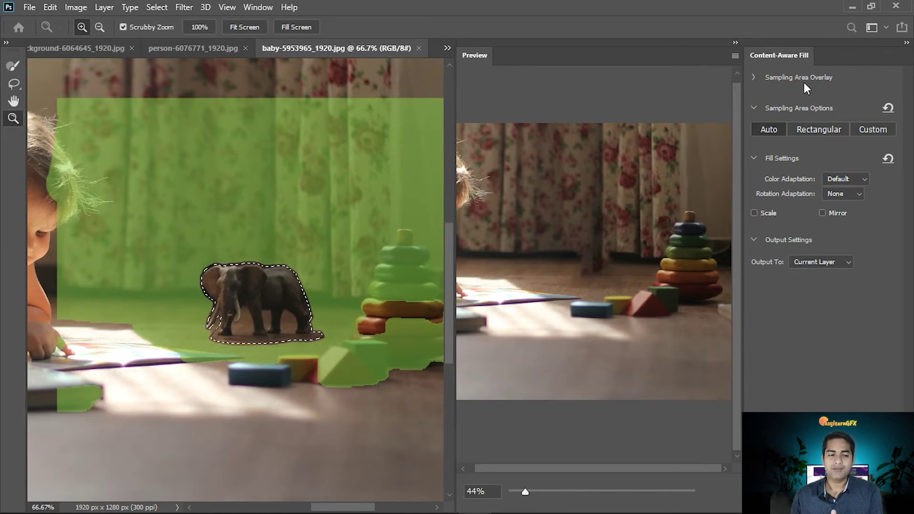
pyautogui.click(753, 77)
pyautogui.click(782, 141)
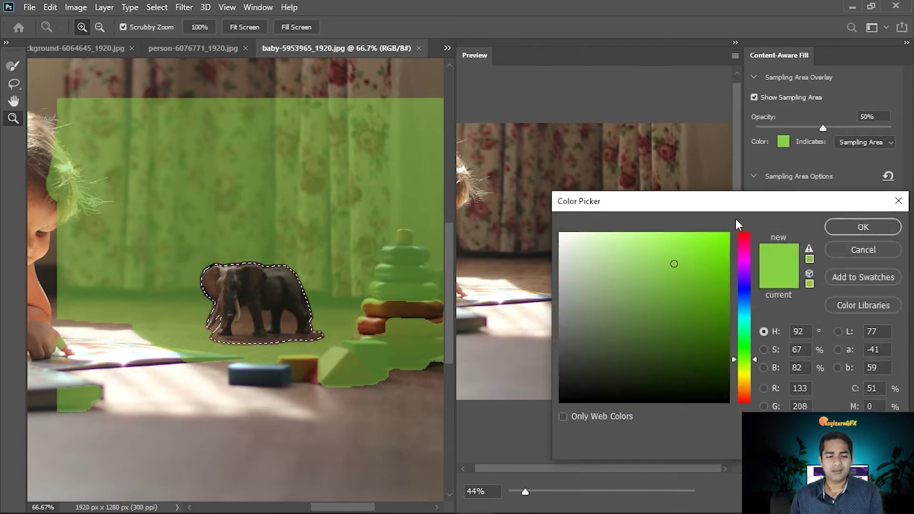
pyautogui.moveTo(696, 284); pyautogui.dragTo(713, 329)
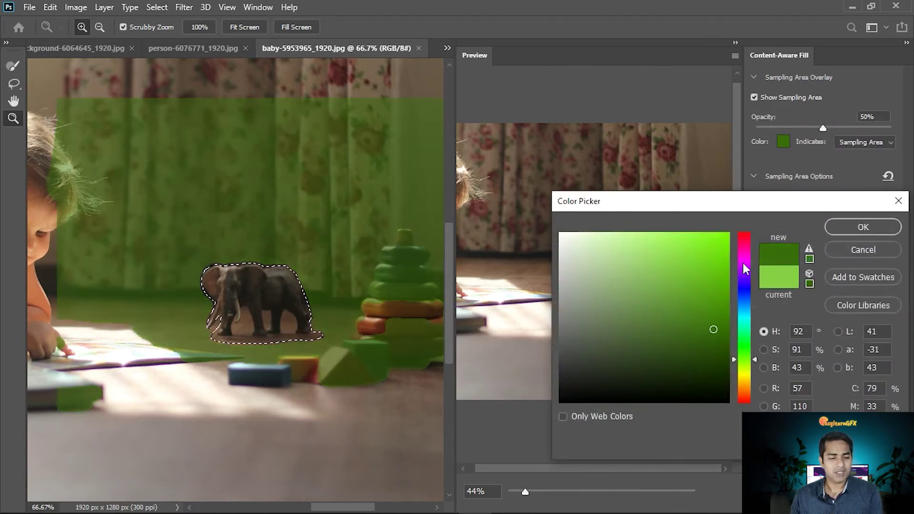
pyautogui.moveTo(745, 269); pyautogui.dragTo(746, 232)
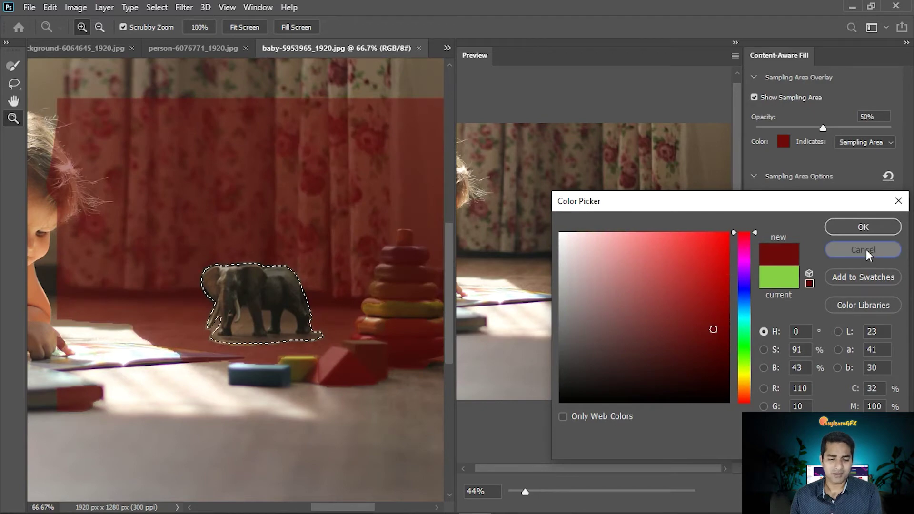
pyautogui.click(866, 250)
pyautogui.moveTo(825, 128)
pyautogui.mouseDown()
pyautogui.moveTo(813, 132)
pyautogui.moveTo(824, 132)
pyautogui.mouseUp()
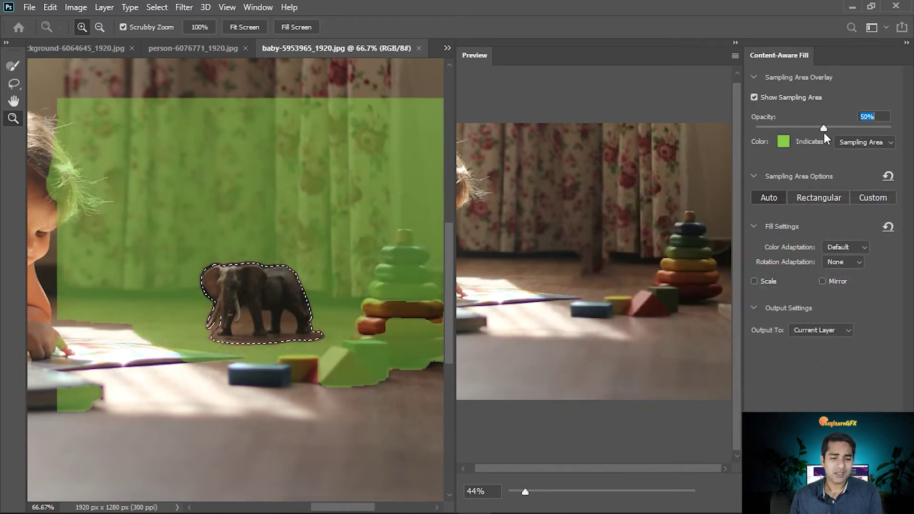
# Step: Toggle the overlay to Excluded Area and back, then set sampling area to Rectangular
pyautogui.click(864, 144)
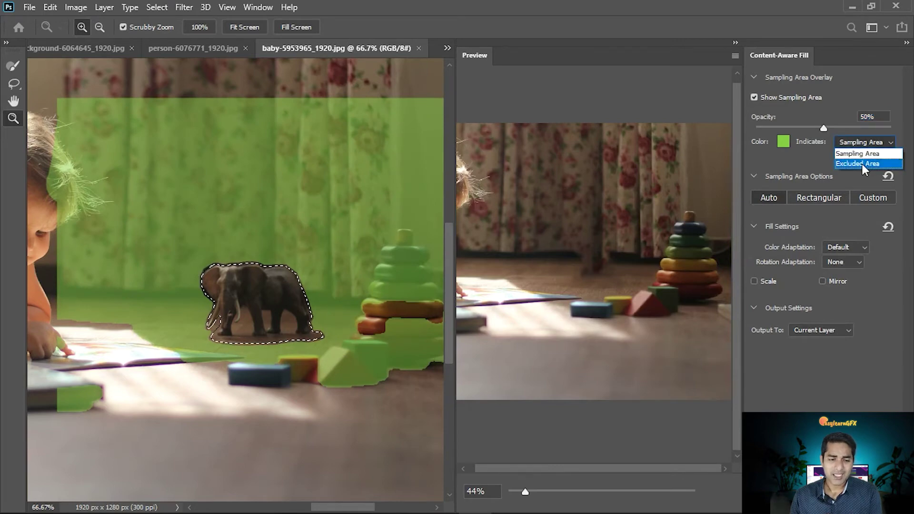
pyautogui.click(861, 164)
pyautogui.click(861, 143)
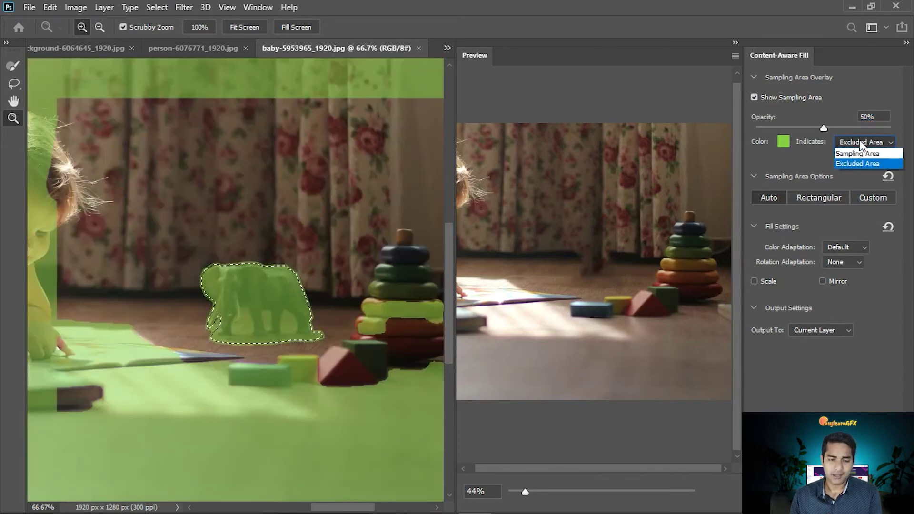
pyautogui.click(860, 151)
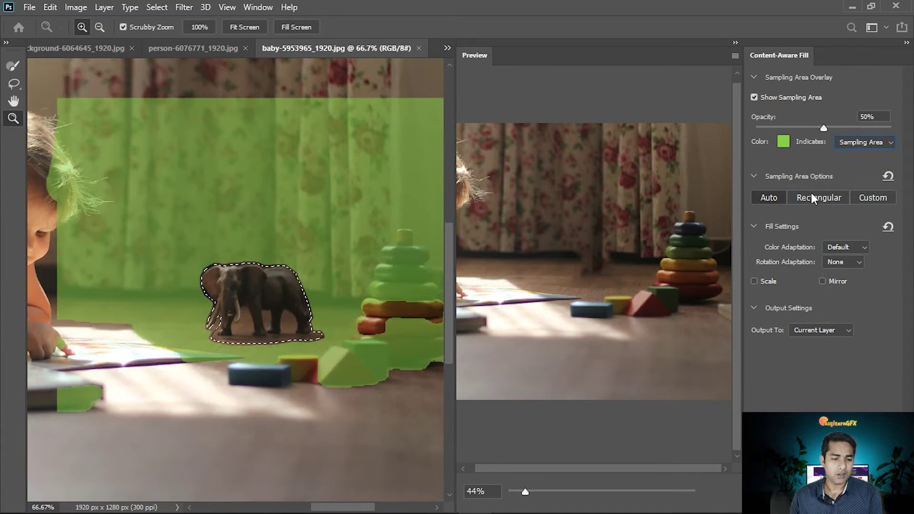
pyautogui.click(767, 200)
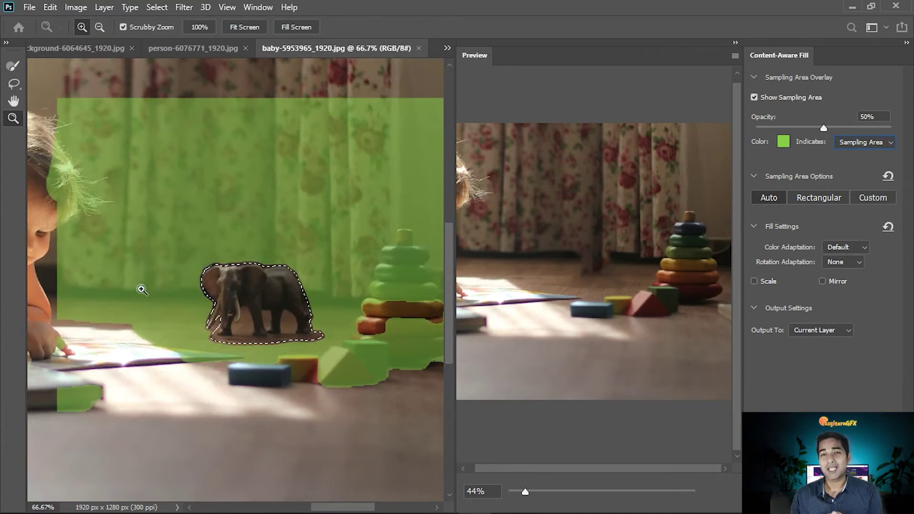
pyautogui.click(823, 198)
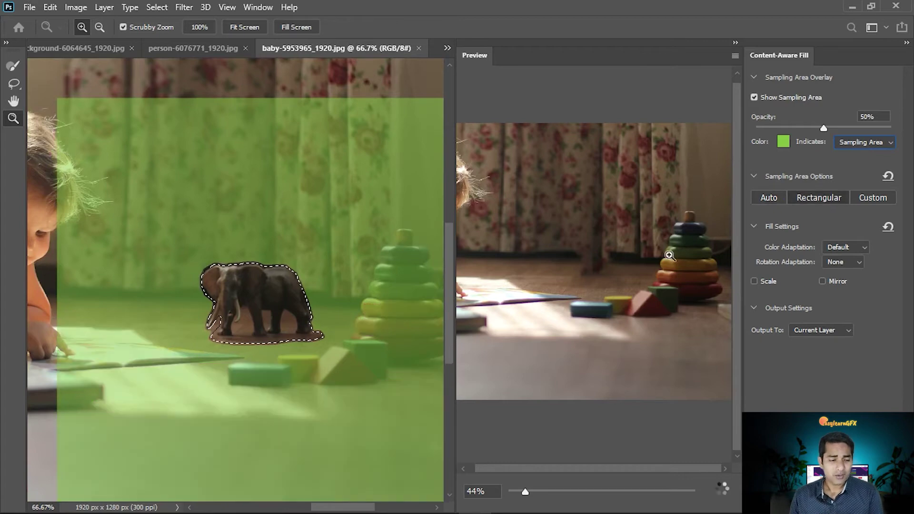
pyautogui.keyDown('alt'); pyautogui.click(322, 354); pyautogui.keyUp('alt')
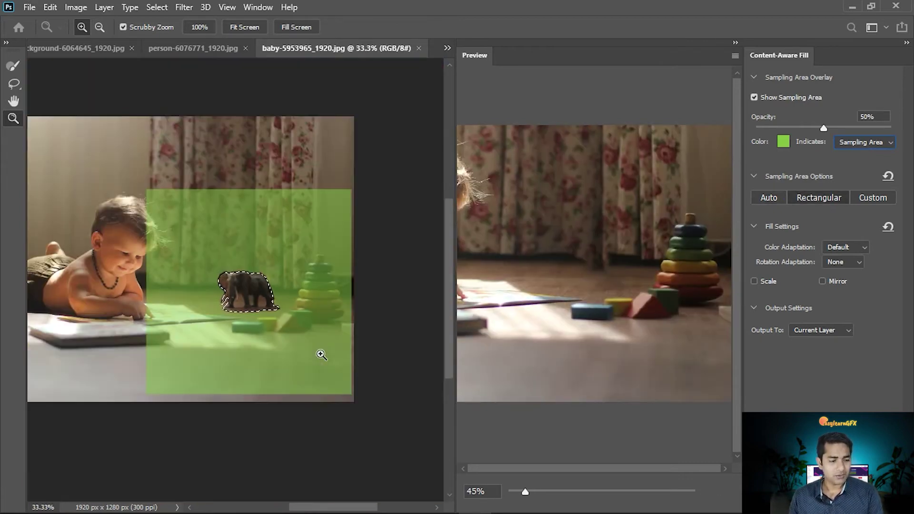
pyautogui.moveTo(873, 198)
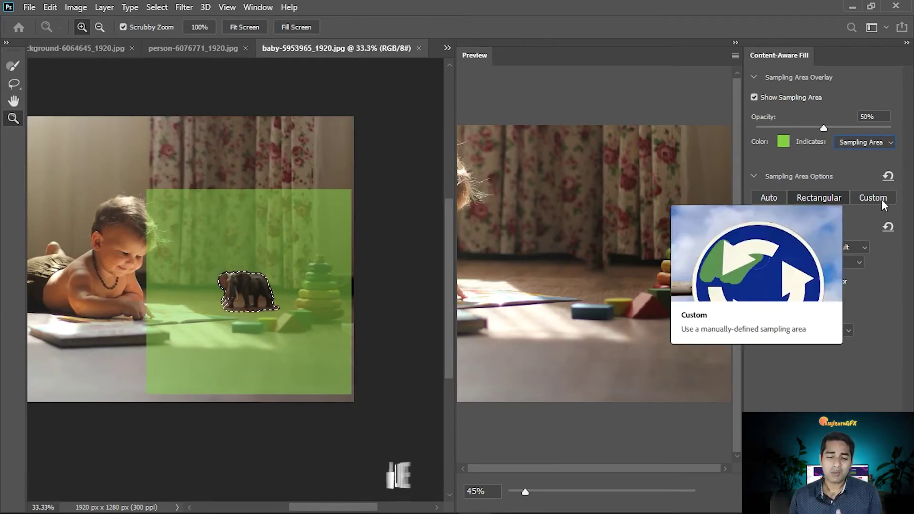
# Step: Reset the sampling area to Auto, inspect the elephant up close, then zoom back out
pyautogui.click(772, 198)
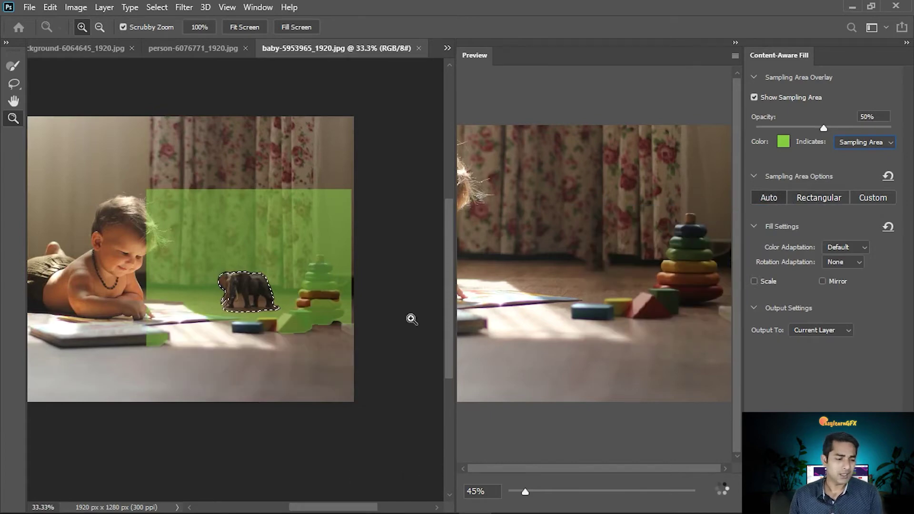
pyautogui.click(244, 284)
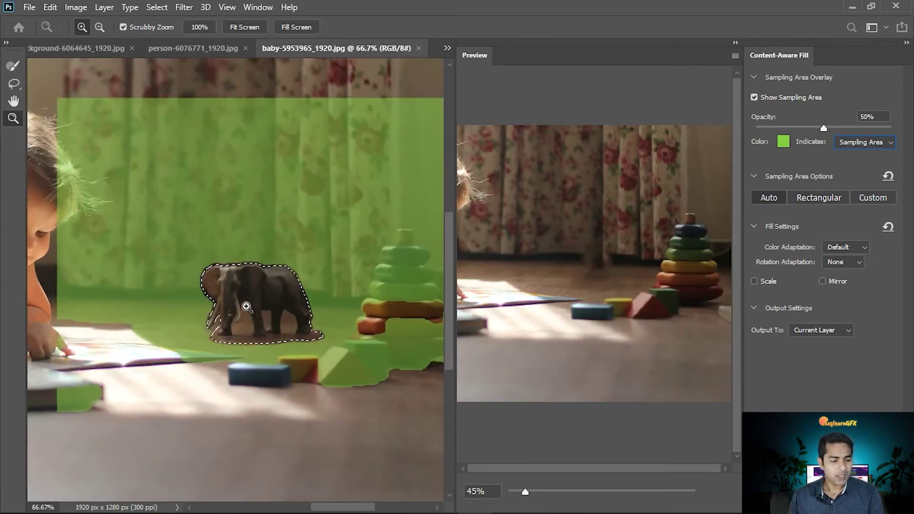
pyautogui.click(270, 319)
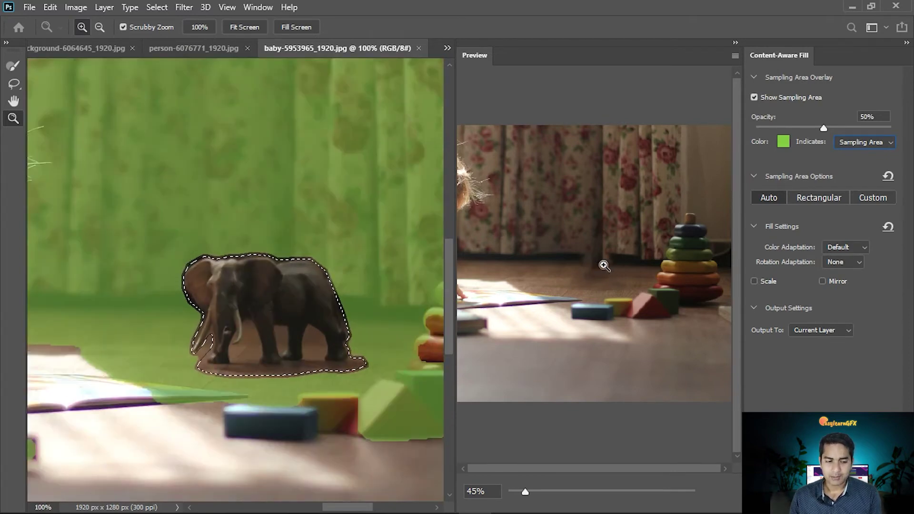
pyautogui.keyDown('alt'); pyautogui.click(482, 281); pyautogui.keyUp('alt')
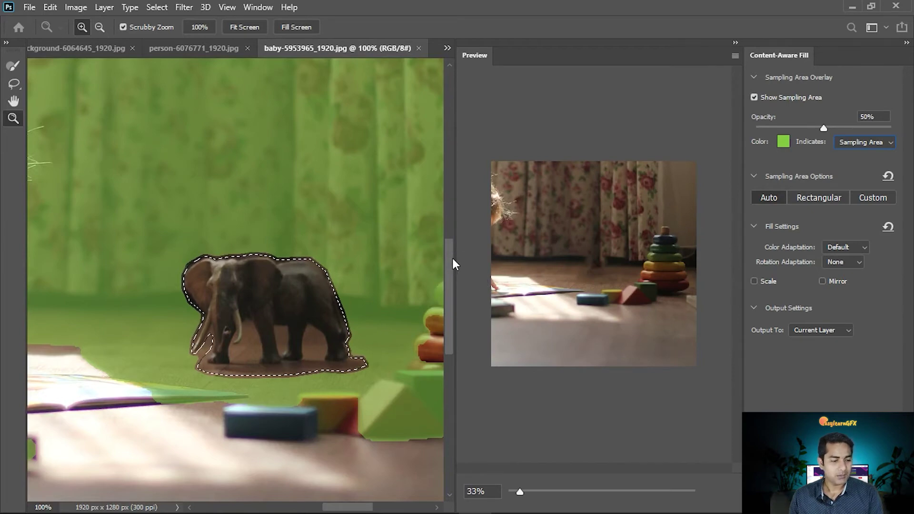
pyautogui.hotkey('ctrl', '-')
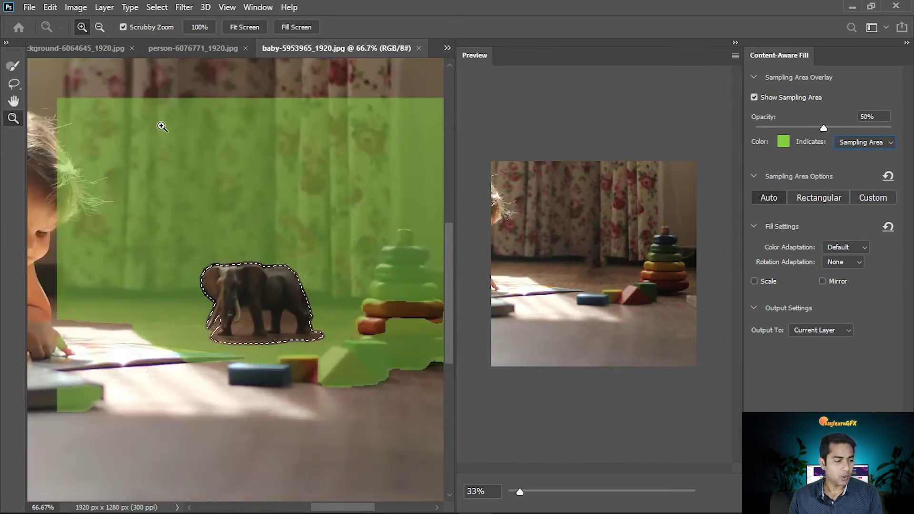
# Step: Brush the upper curtain out of the sampling area with the Sampling Brush Tool
pyautogui.click(14, 67)
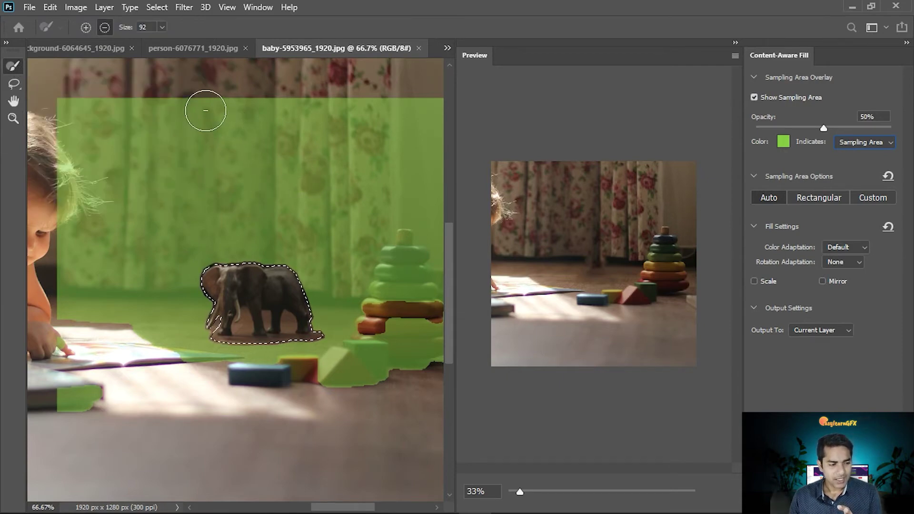
pyautogui.moveTo(110, 103)
pyautogui.mouseDown()
pyautogui.moveTo(441, 107)
pyautogui.moveTo(65, 145)
pyautogui.moveTo(437, 145)
pyautogui.mouseUp()
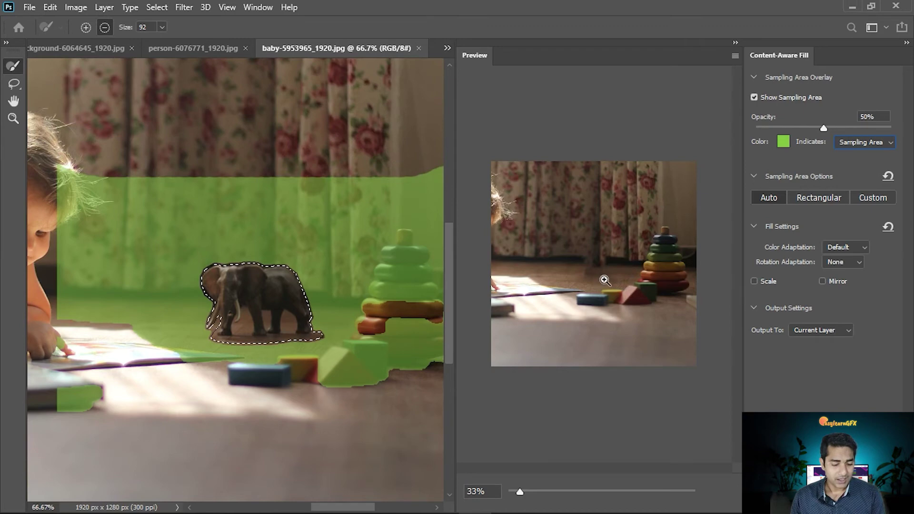
pyautogui.click(604, 280)
pyautogui.moveTo(76, 183); pyautogui.dragTo(439, 177)
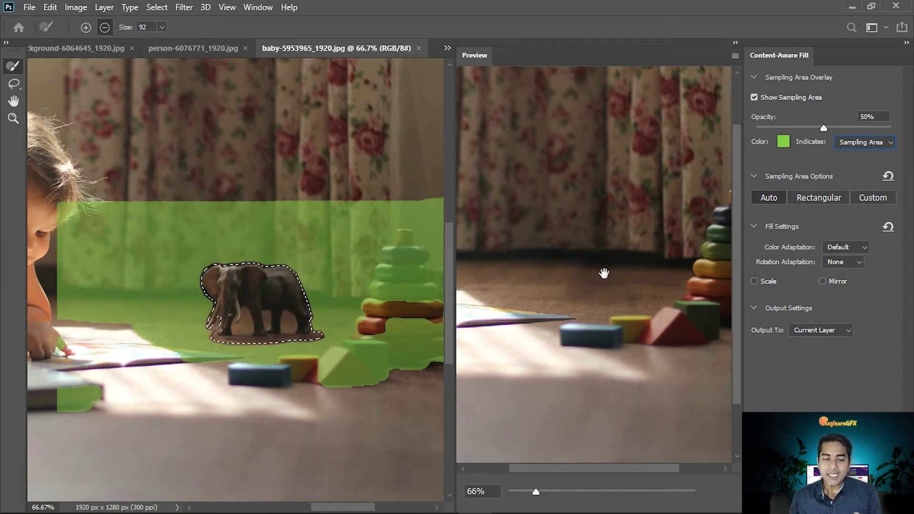
pyautogui.click(846, 247)
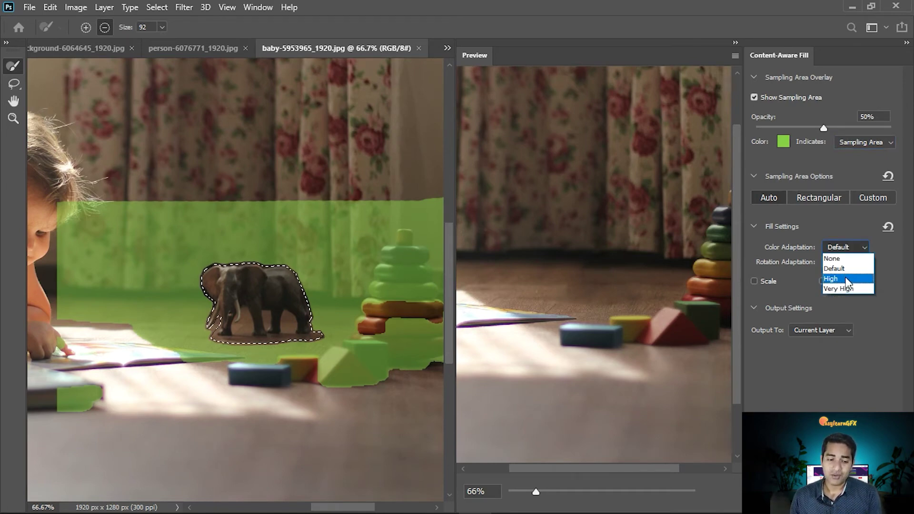
pyautogui.click(841, 278)
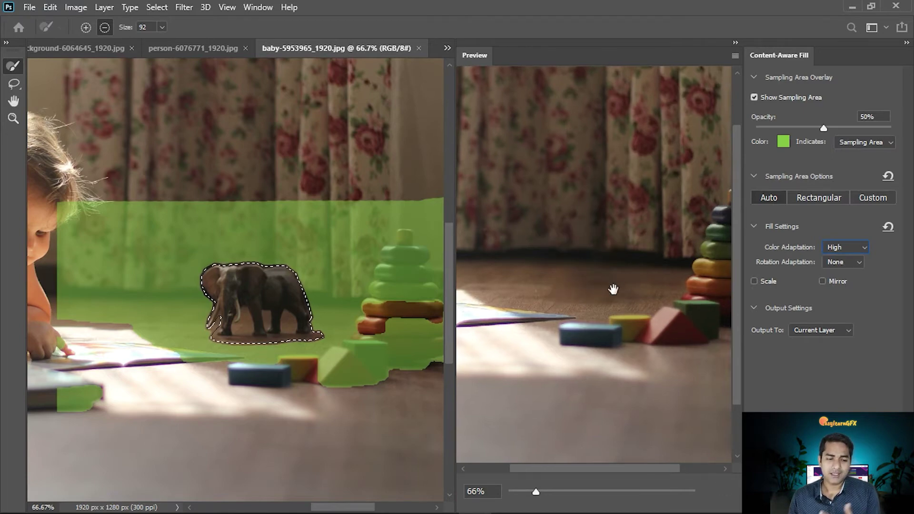
pyautogui.click(846, 247)
pyautogui.click(845, 287)
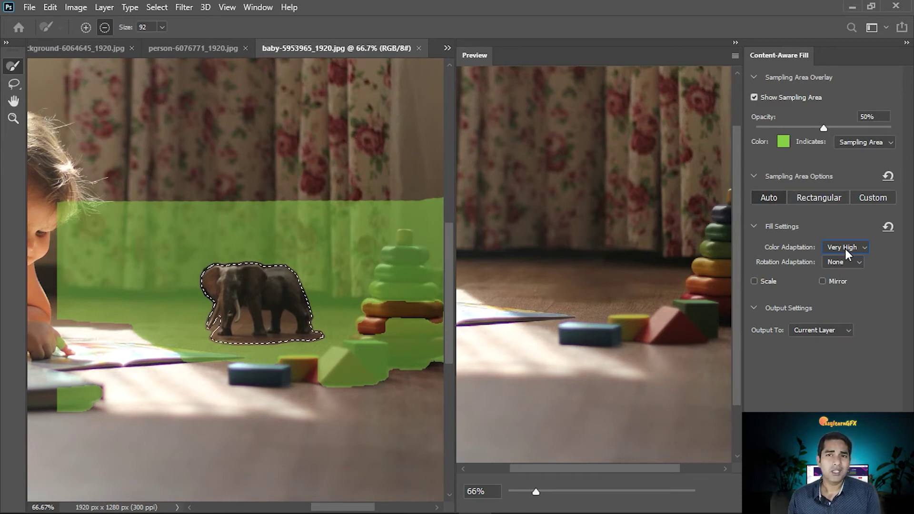
pyautogui.click(845, 249)
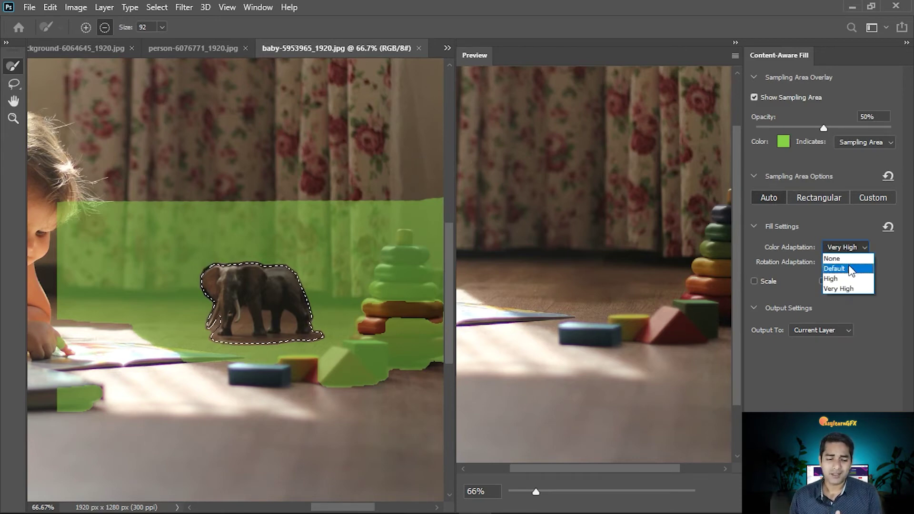
pyautogui.click(849, 269)
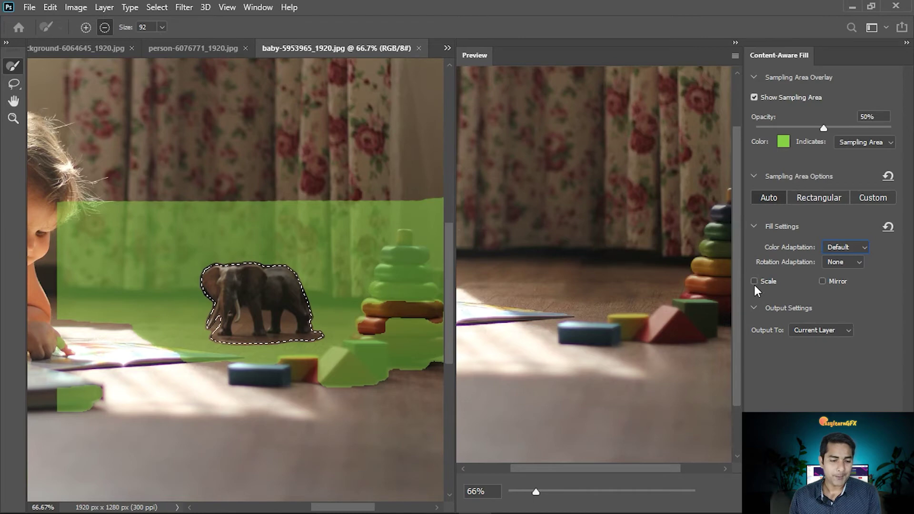
pyautogui.click(844, 261)
pyautogui.click(845, 283)
pyautogui.click(442, 213)
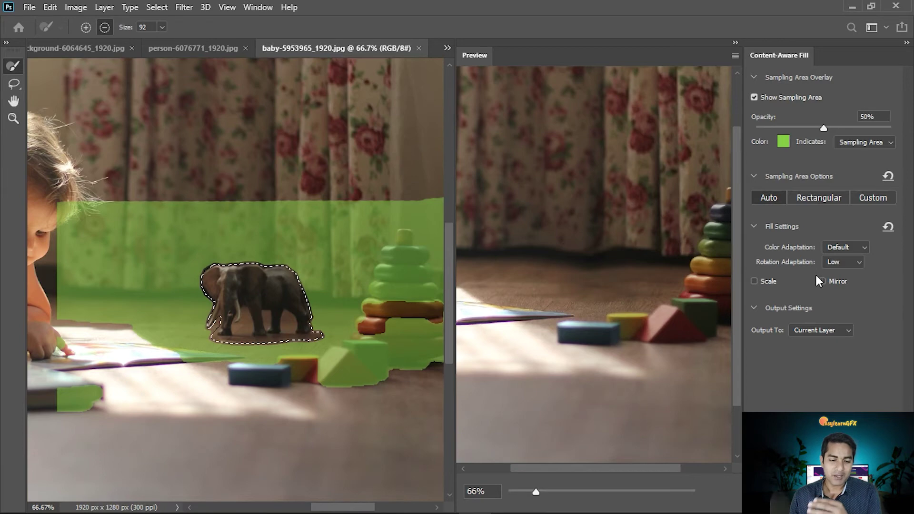
pyautogui.click(836, 261)
pyautogui.click(838, 272)
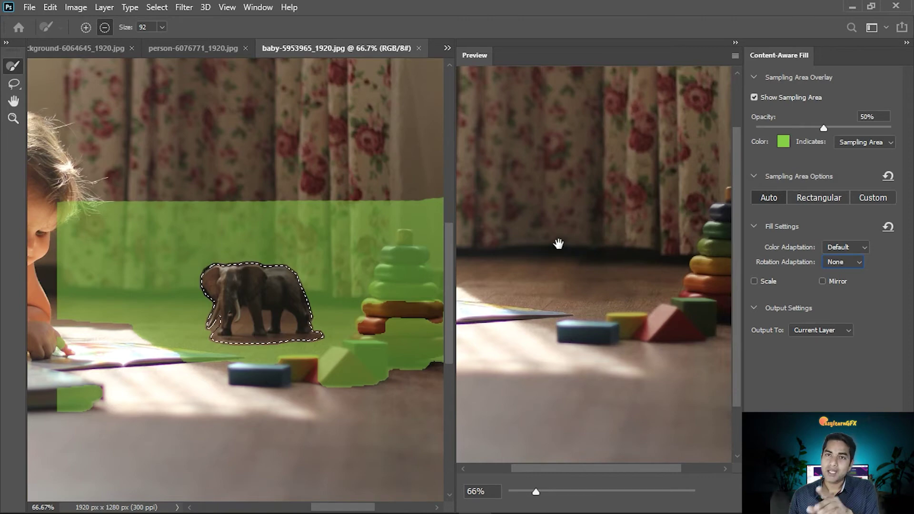
# Step: Enable Scale for the fill, leave Mirror off, and review the Output To choices
pyautogui.click(758, 279)
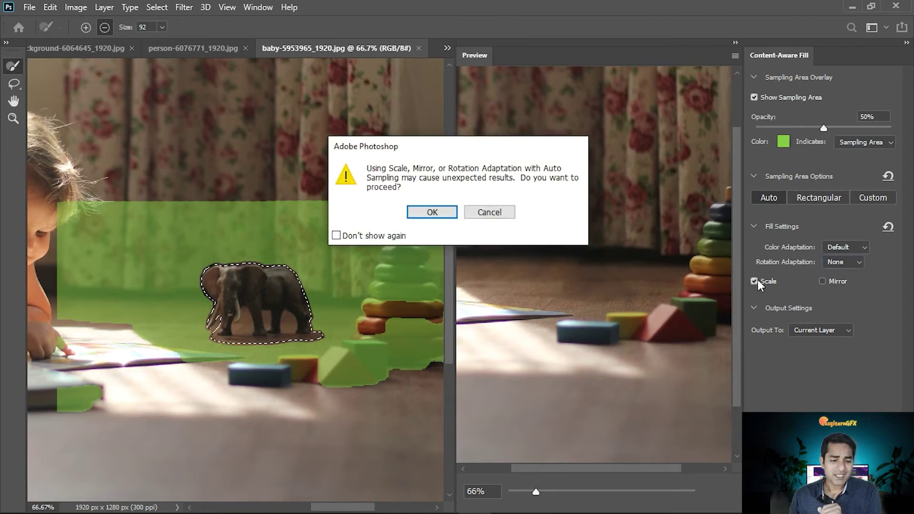
pyautogui.click(438, 214)
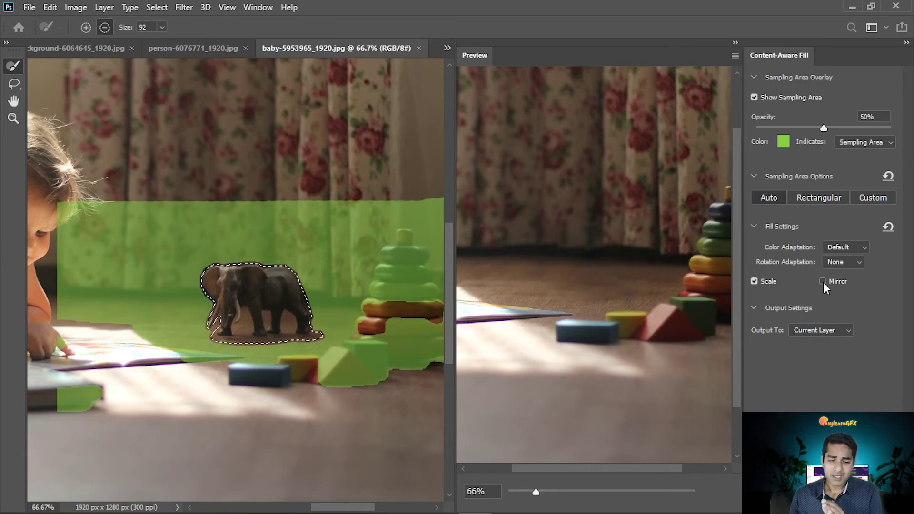
pyautogui.moveTo(822, 281)
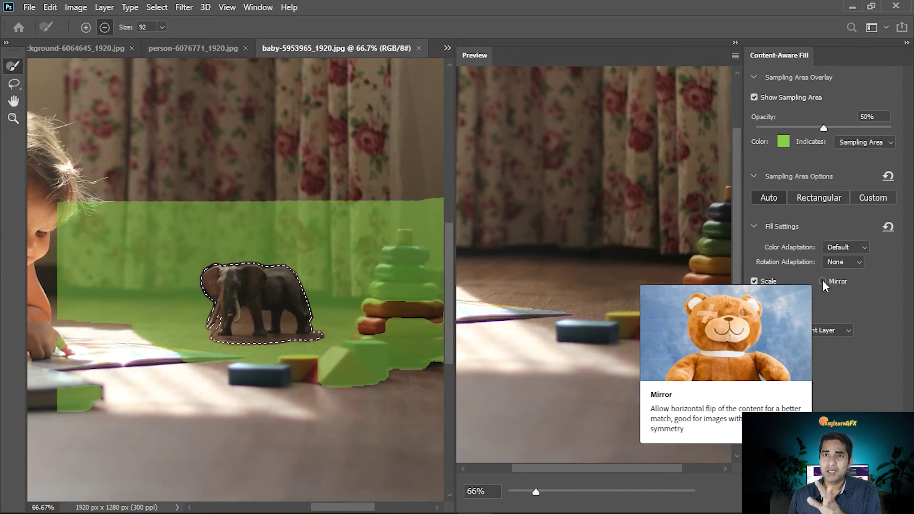
pyautogui.click(855, 280)
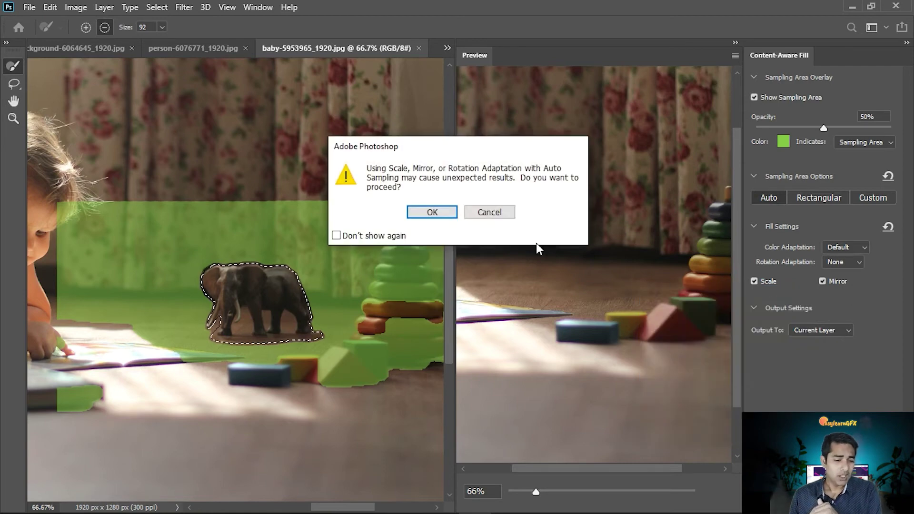
pyautogui.click(490, 212)
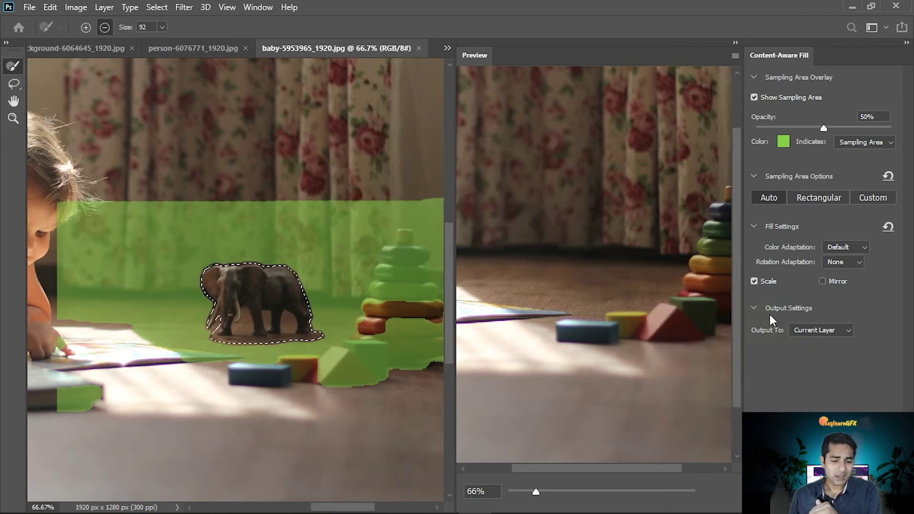
pyautogui.click(817, 335)
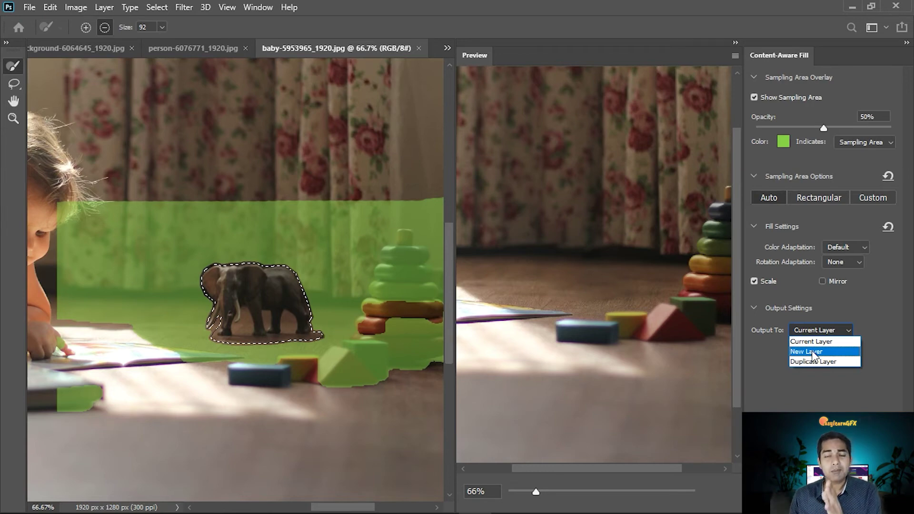
# Step: Output the fill to a New Layer and apply it to remove the elephant
pyautogui.click(811, 352)
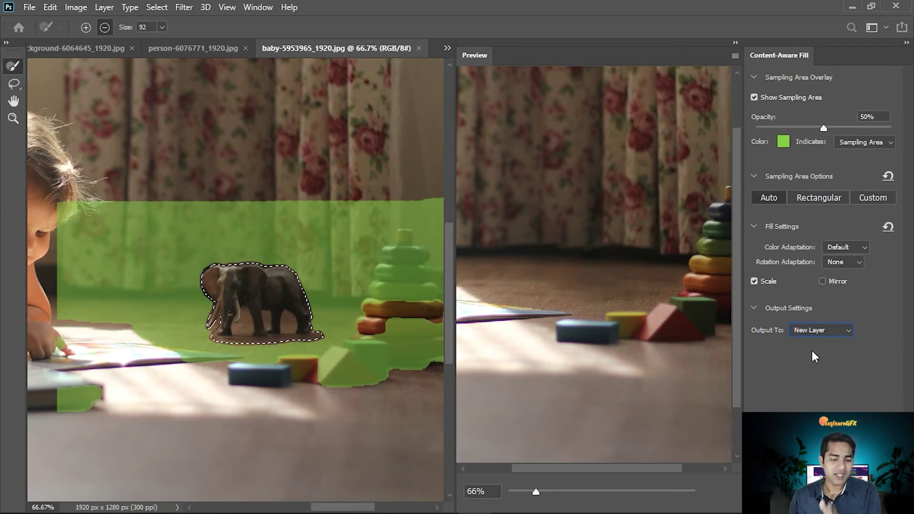
pyautogui.click(881, 497)
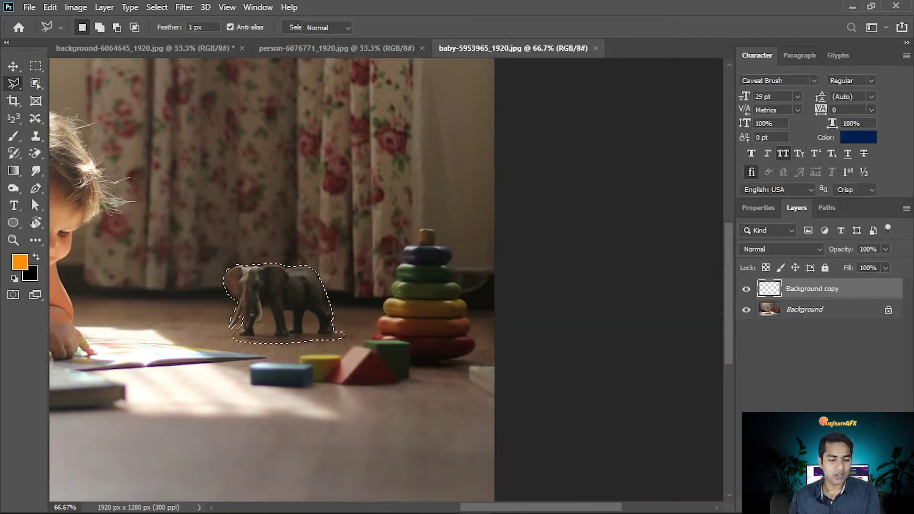
# Step: Deselect, then toggle the Background copy layer to compare with the original
pyautogui.click(36, 66)
pyautogui.click(214, 292)
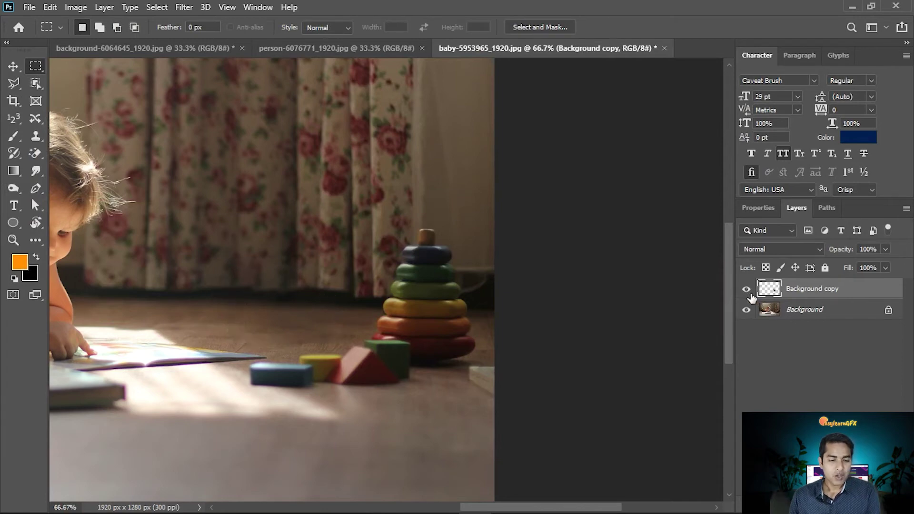
pyautogui.click(745, 289)
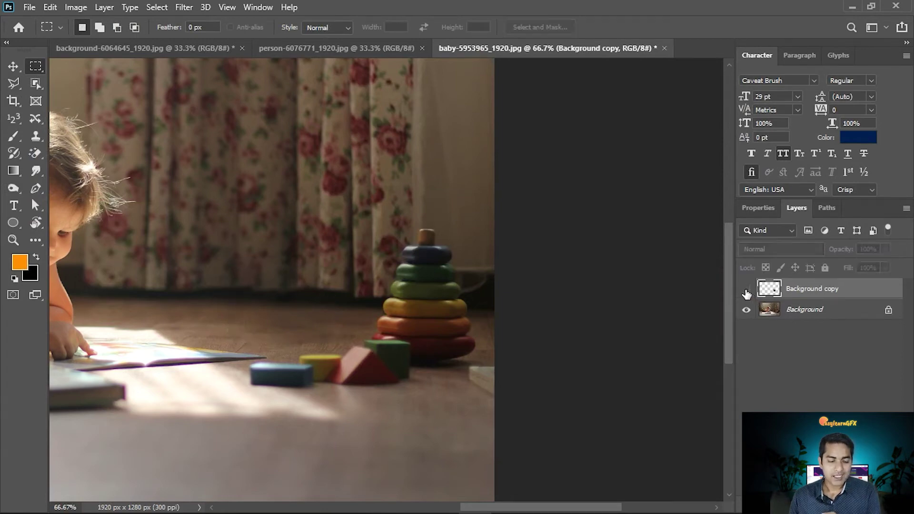
pyautogui.click(746, 290)
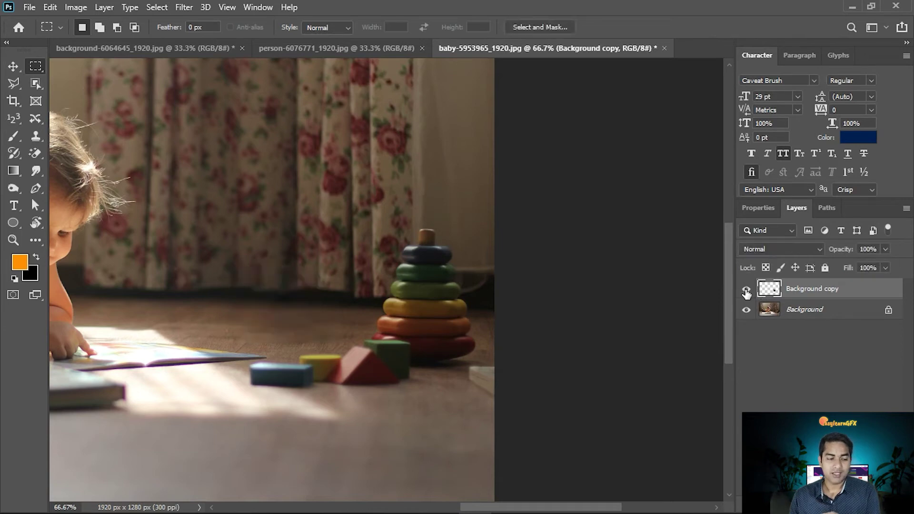
pyautogui.click(745, 289)
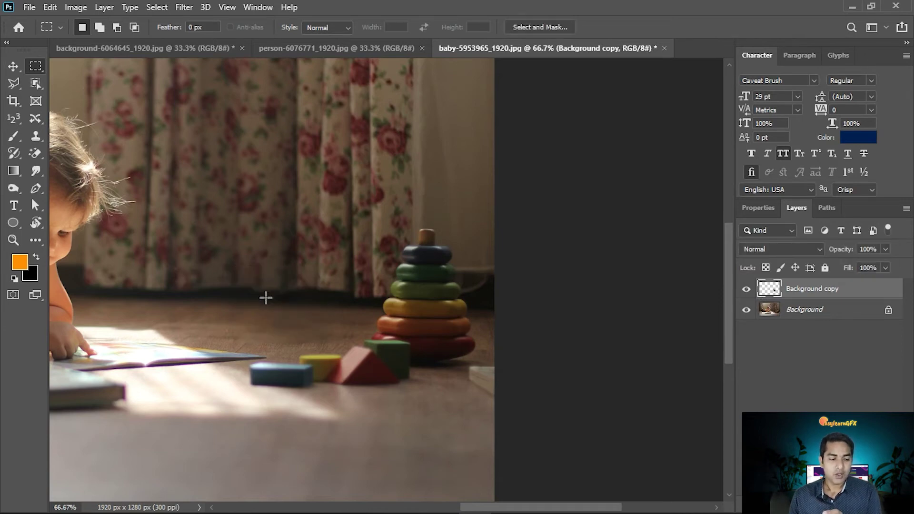
# Step: Zoom out and switch to the person-6076771 lakeside bench photo
pyautogui.hotkey('ctrl', '-')
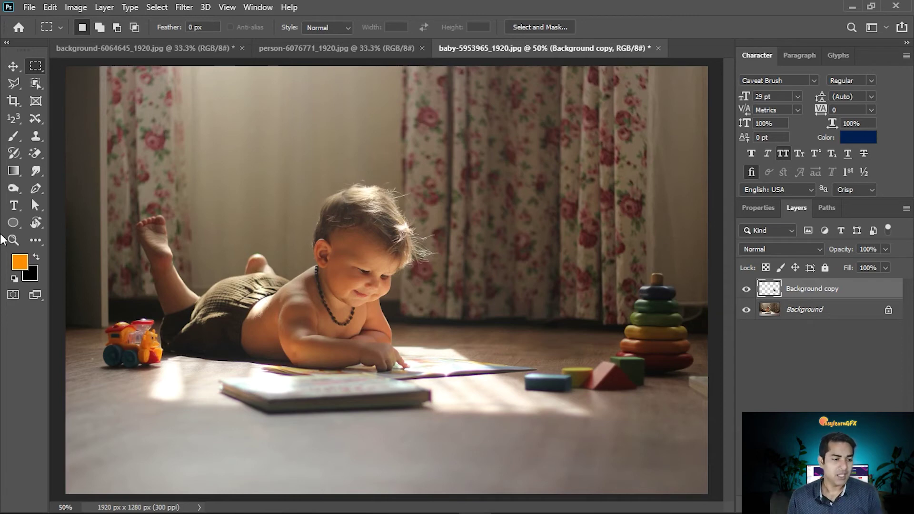
pyautogui.click(180, 52)
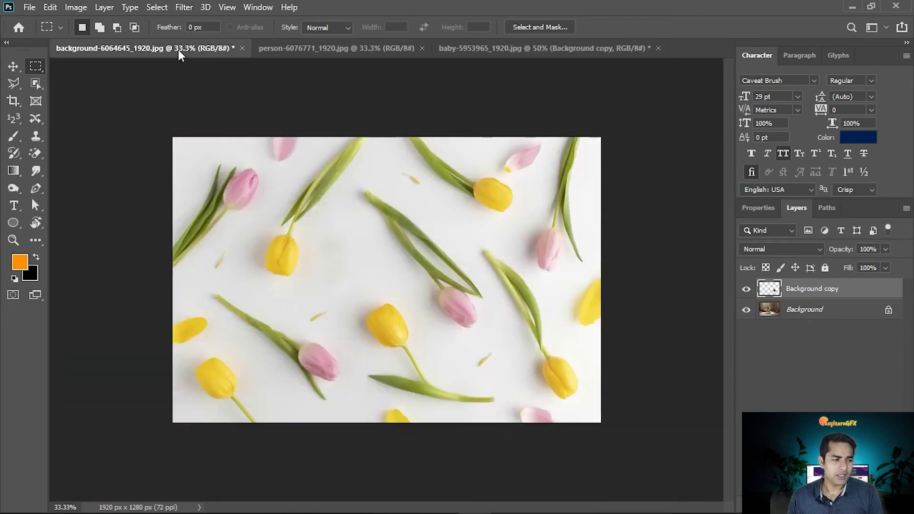
pyautogui.click(301, 49)
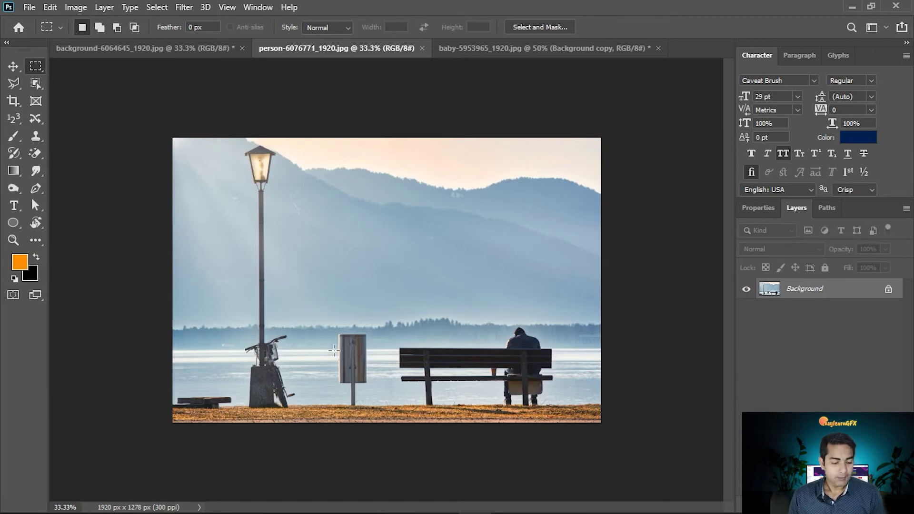
# Step: Zoom to the trash bin and draw a freehand Lasso selection around it and its post
pyautogui.hotkey('ctrl', '+')
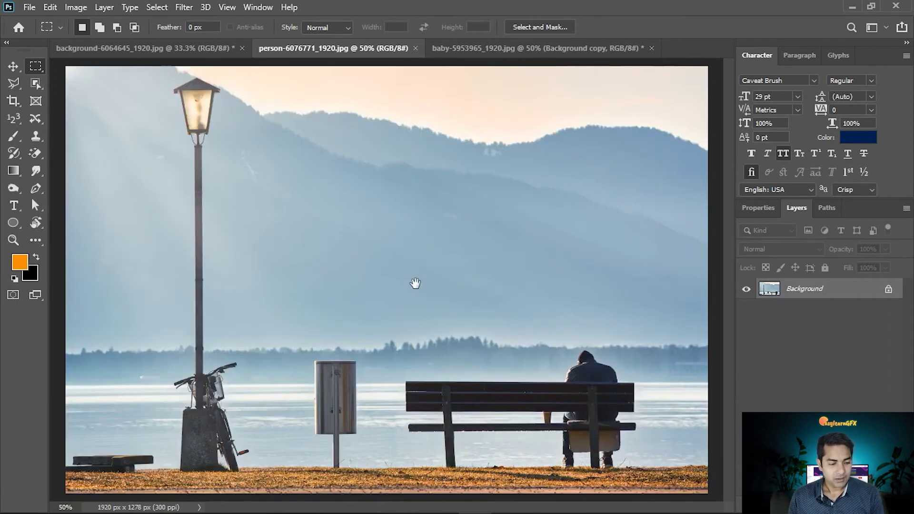
pyautogui.hotkey('ctrl', '+')
pyautogui.moveTo(321, 419); pyautogui.dragTo(402, 286)
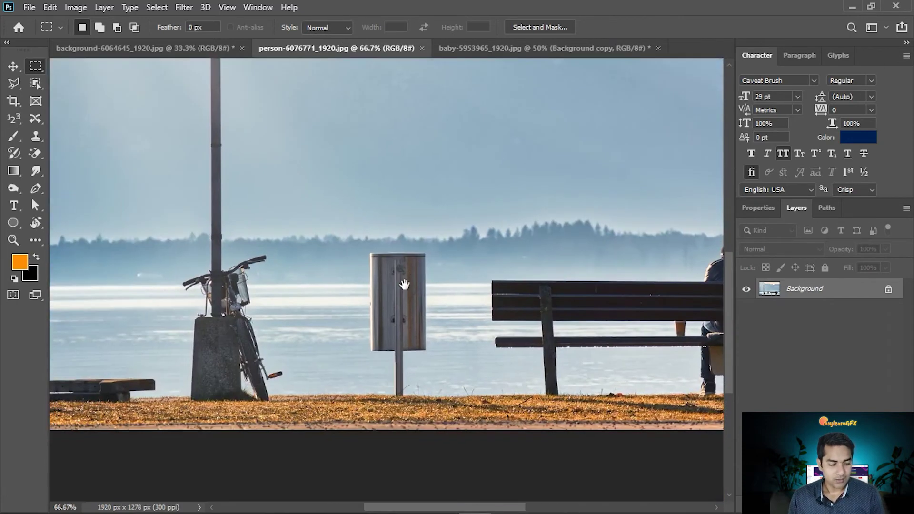
pyautogui.rightClick(13, 85)
pyautogui.click(57, 84)
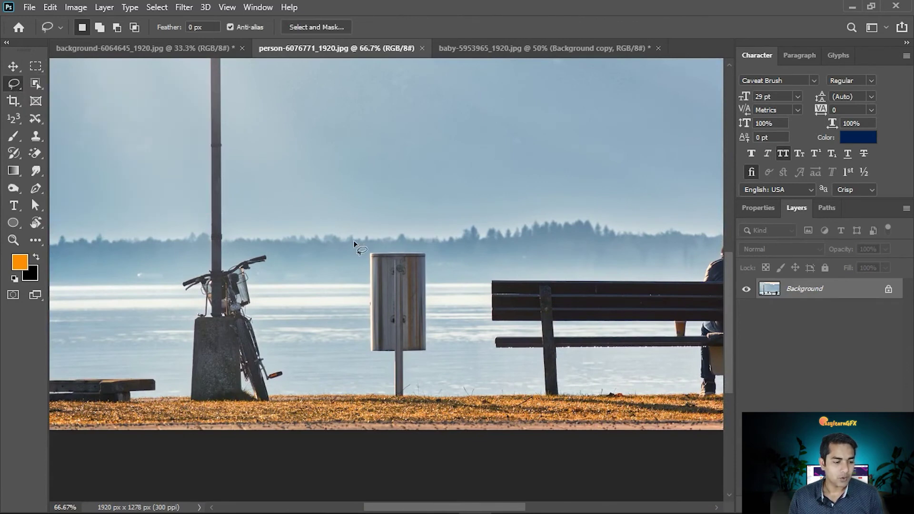
pyautogui.moveTo(368, 253)
pyautogui.mouseDown()
pyautogui.moveTo(430, 264)
pyautogui.moveTo(435, 359)
pyautogui.moveTo(406, 361)
pyautogui.moveTo(413, 399)
pyautogui.moveTo(401, 409)
pyautogui.moveTo(391, 362)
pyautogui.moveTo(372, 351)
pyautogui.moveTo(366, 267)
pyautogui.moveTo(379, 255)
pyautogui.mouseUp()
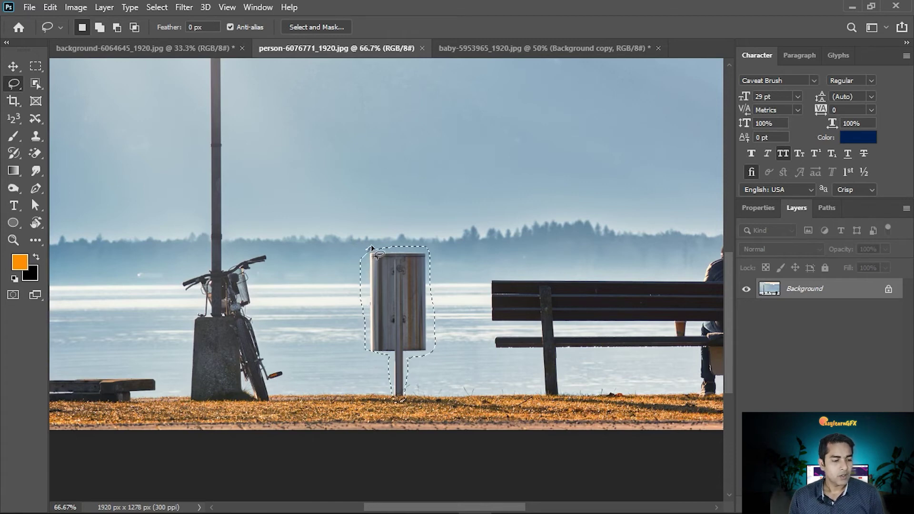
pyautogui.click(50, 8)
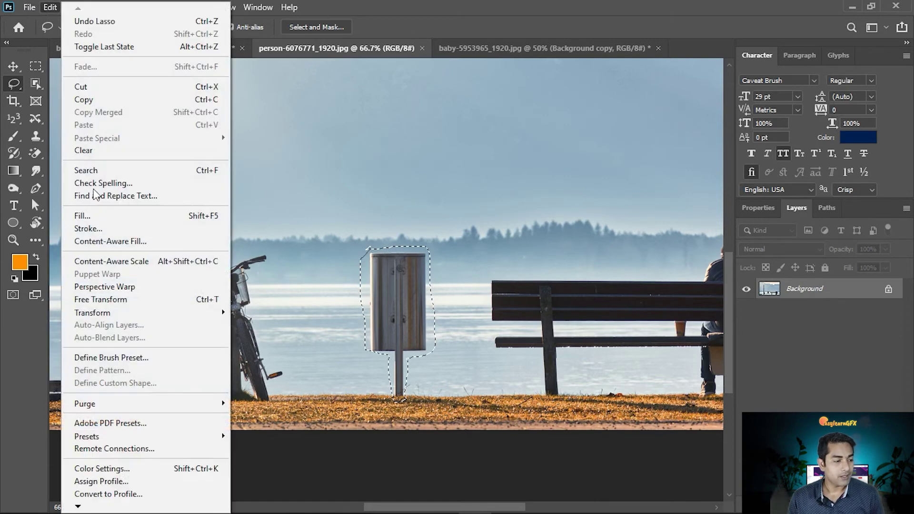
# Step: Run Content-Aware Fill on the bin, subtracting sampling areas near the bench, and apply it
pyautogui.click(112, 241)
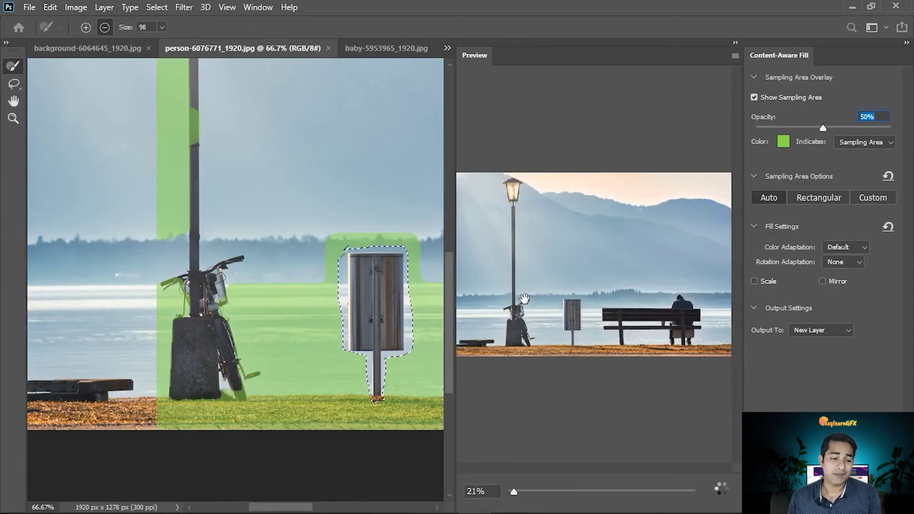
pyautogui.scroll(3, 525, 300)
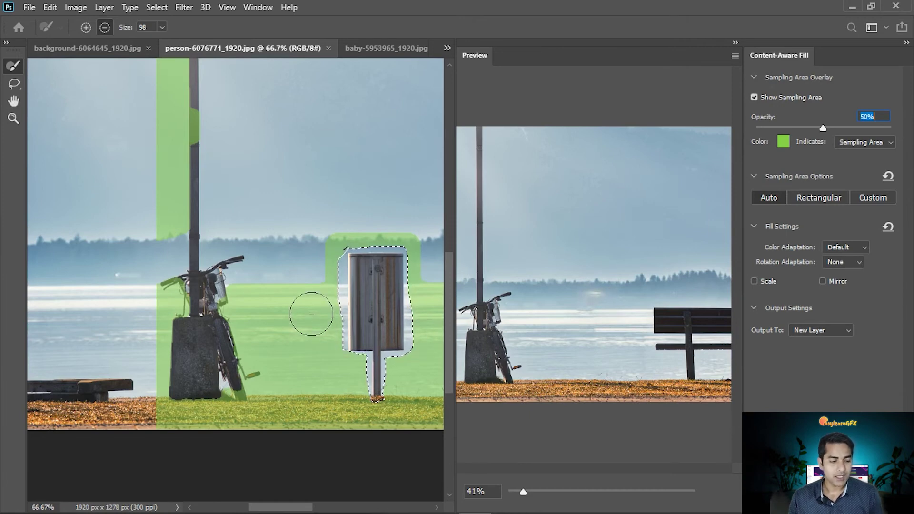
pyautogui.moveTo(326, 306); pyautogui.dragTo(239, 302)
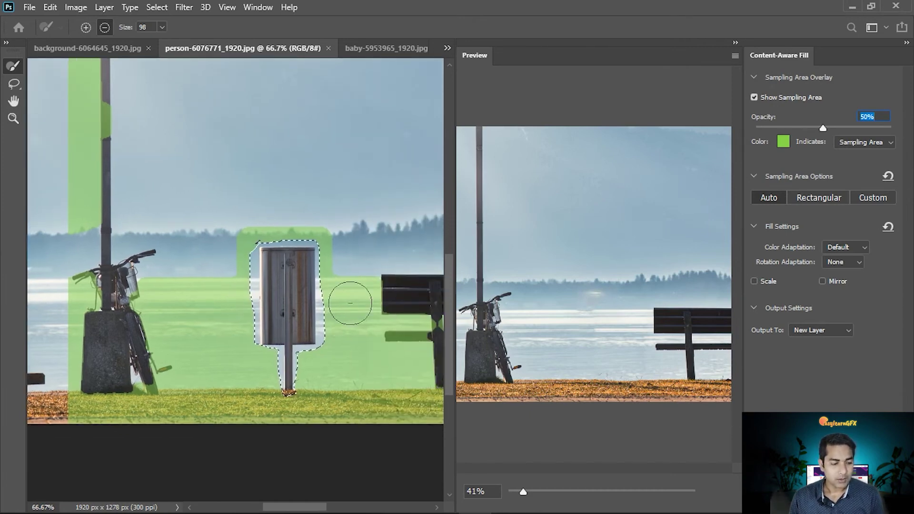
pyautogui.moveTo(383, 280); pyautogui.dragTo(372, 326)
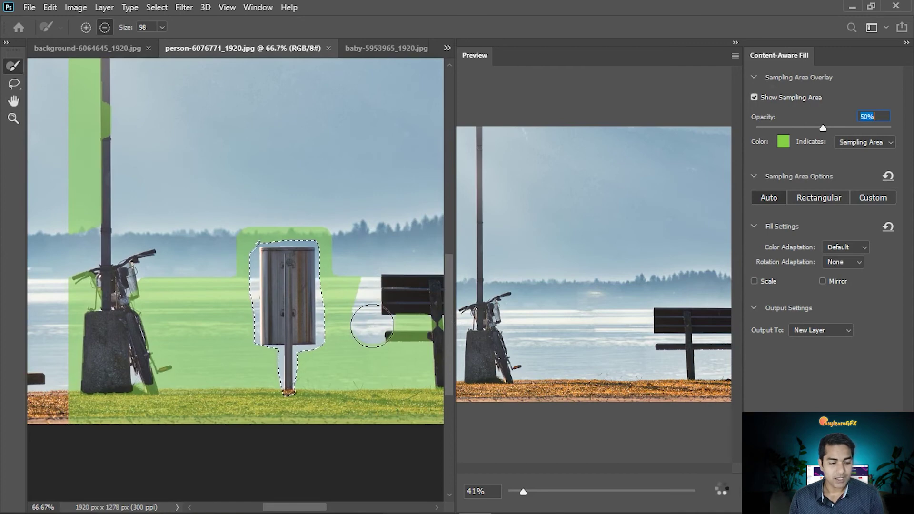
pyautogui.moveTo(372, 325)
pyautogui.mouseDown()
pyautogui.moveTo(363, 265)
pyautogui.moveTo(357, 306)
pyautogui.mouseUp()
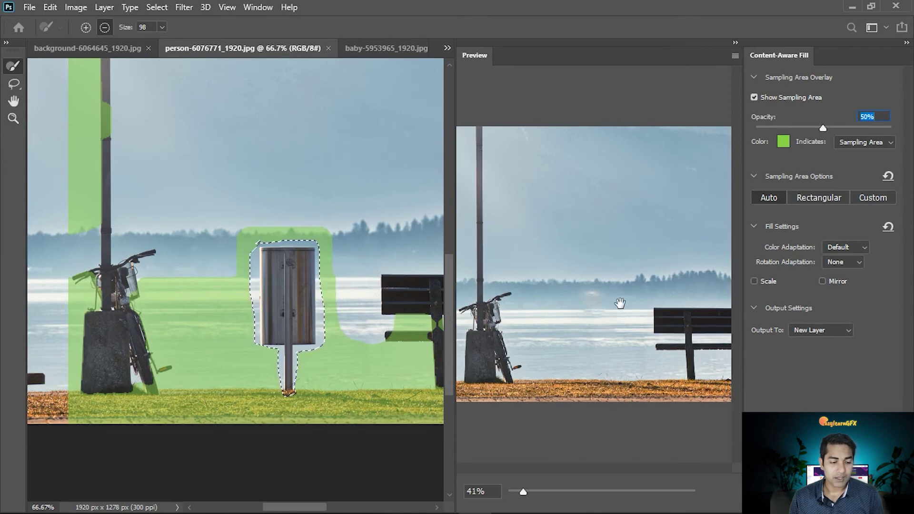
pyautogui.moveTo(423, 289)
pyautogui.mouseDown()
pyautogui.moveTo(316, 271)
pyautogui.moveTo(414, 295)
pyautogui.moveTo(371, 328)
pyautogui.moveTo(315, 325)
pyautogui.mouseUp()
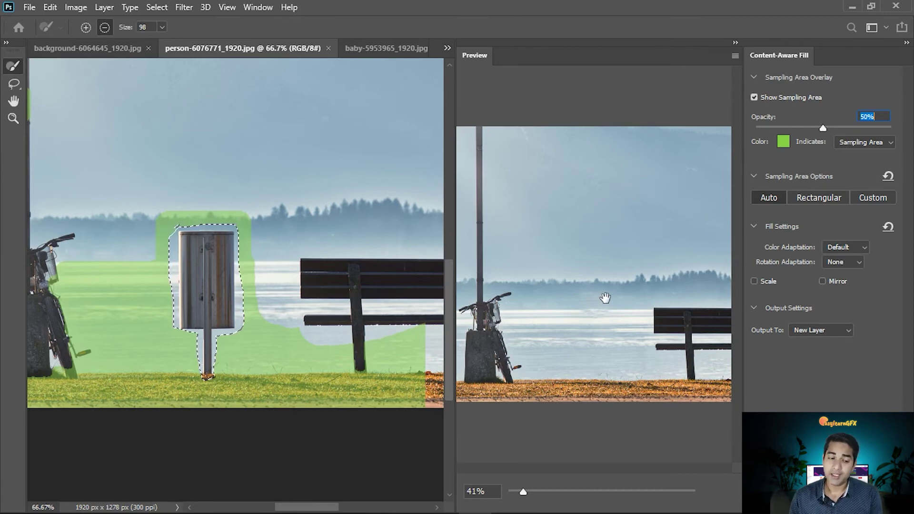
pyautogui.moveTo(408, 322)
pyautogui.mouseDown()
pyautogui.moveTo(402, 353)
pyautogui.moveTo(331, 350)
pyautogui.mouseUp()
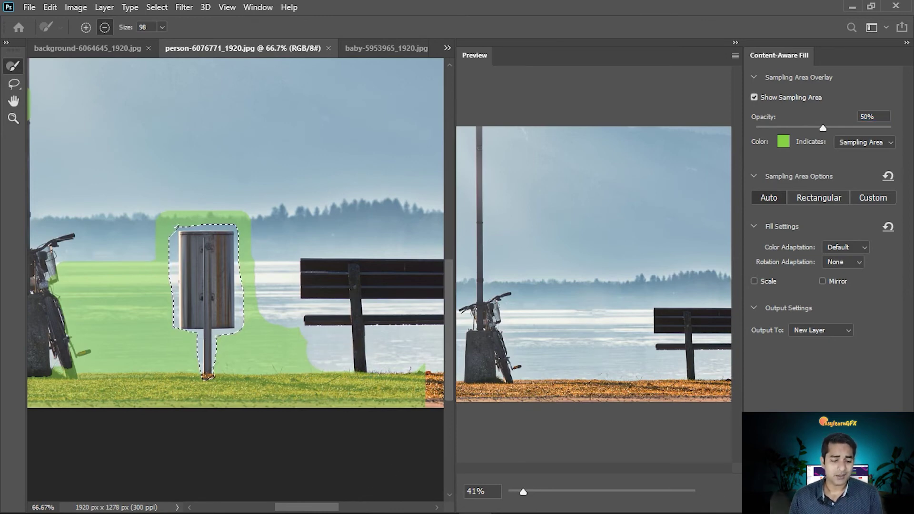
pyautogui.click(884, 500)
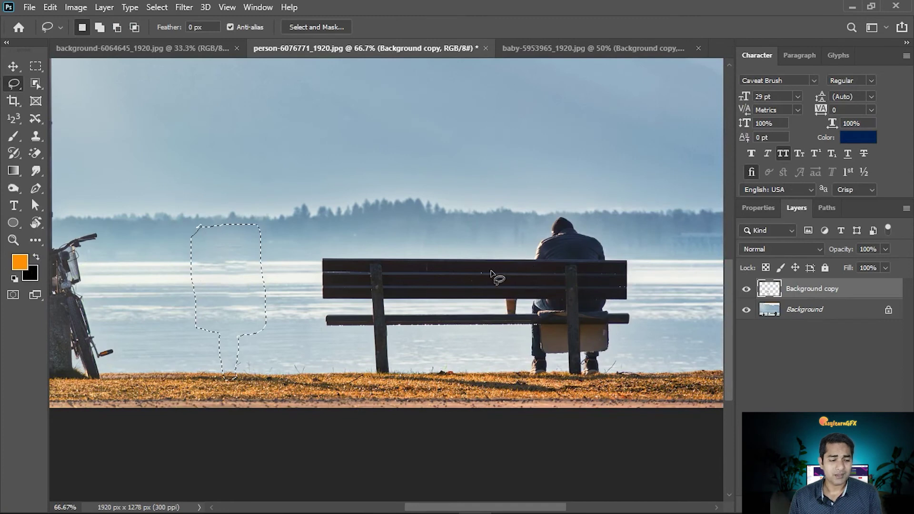
# Step: Deselect, zoom to the title, and draw a rectangular marquee around the word CLONE
pyautogui.hotkey('ctrl', 'd')
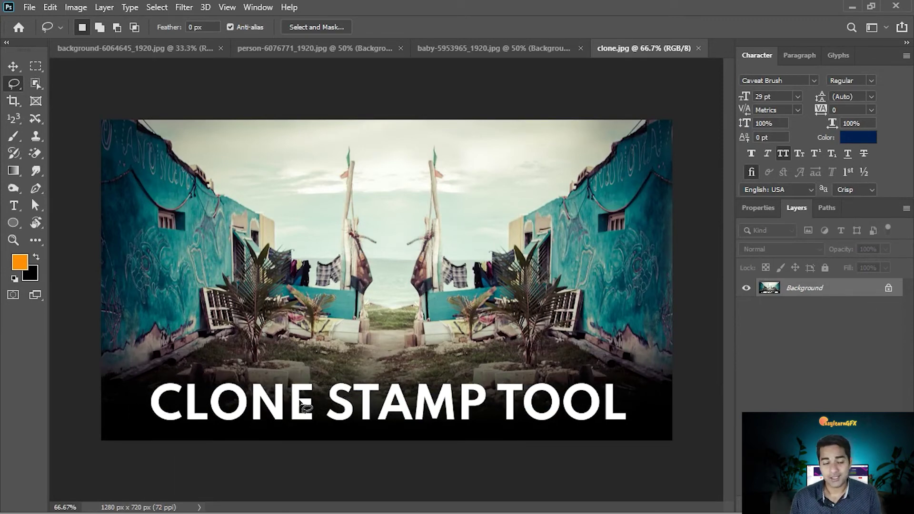
pyautogui.hotkey('ctrl', '+')
pyautogui.moveTo(49, 351); pyautogui.dragTo(196, 241)
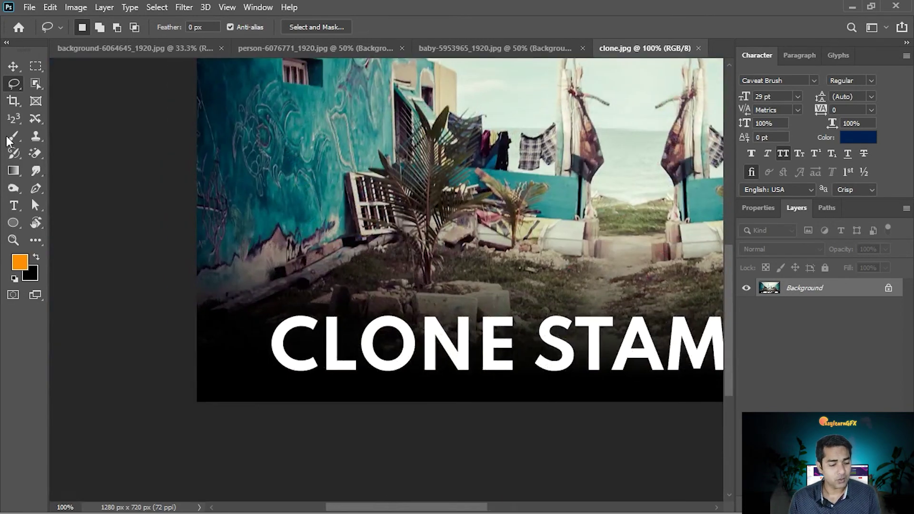
pyautogui.click(36, 67)
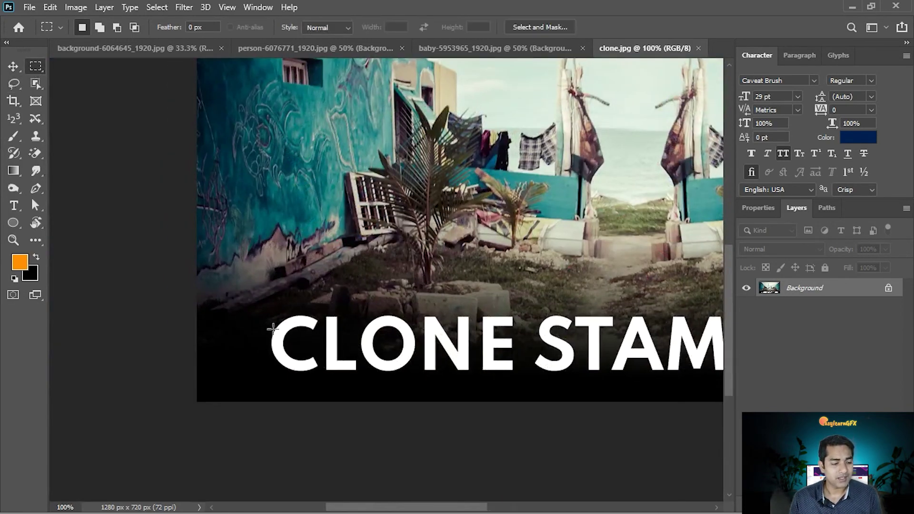
pyautogui.moveTo(267, 310); pyautogui.dragTo(518, 375)
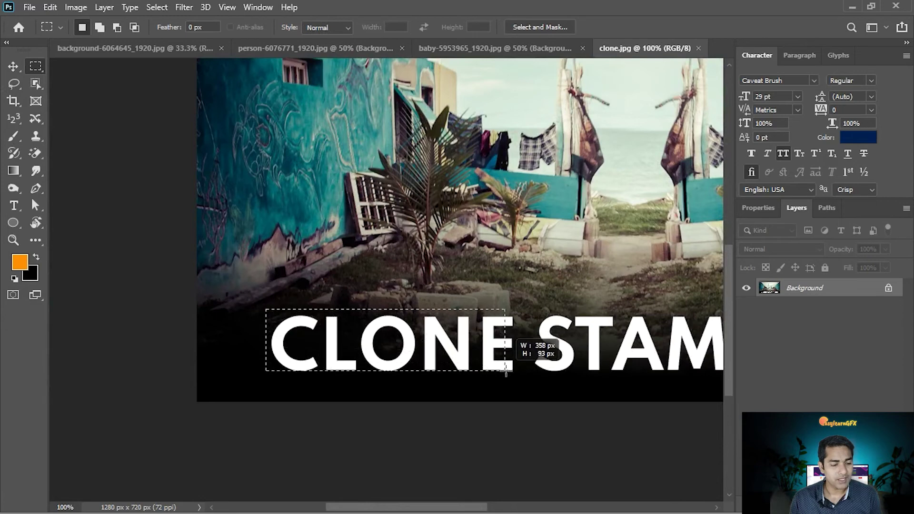
# Step: Fill the CLONE selection with Content-Aware contents using Shift+F5
pyautogui.press('shift')
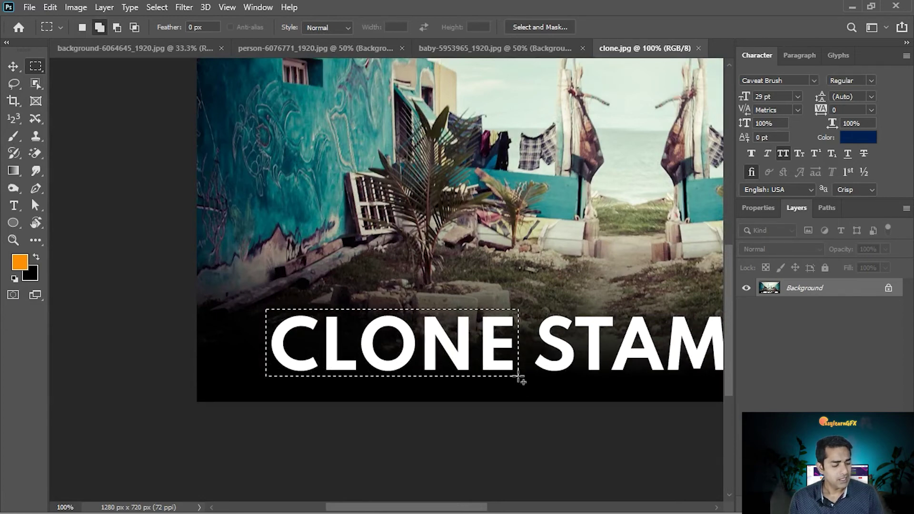
pyautogui.hotkey('shift', 'F5')
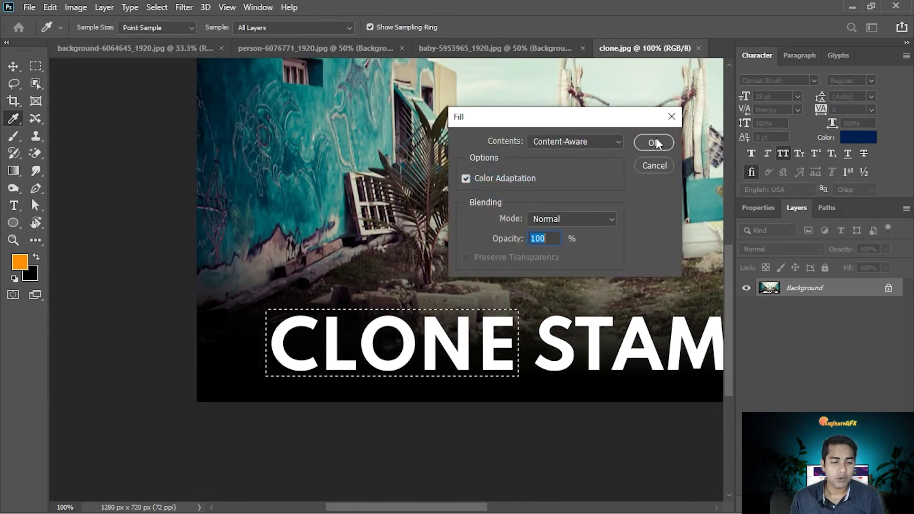
pyautogui.click(656, 143)
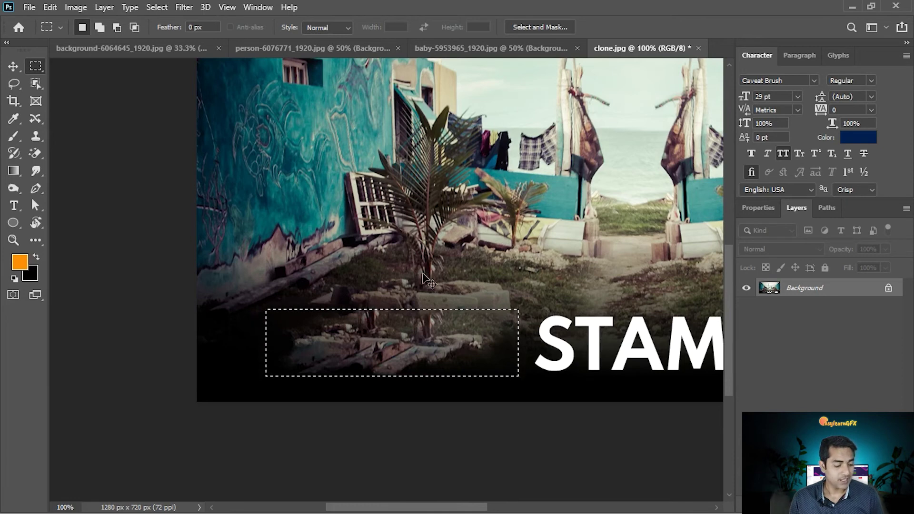
pyautogui.click(50, 8)
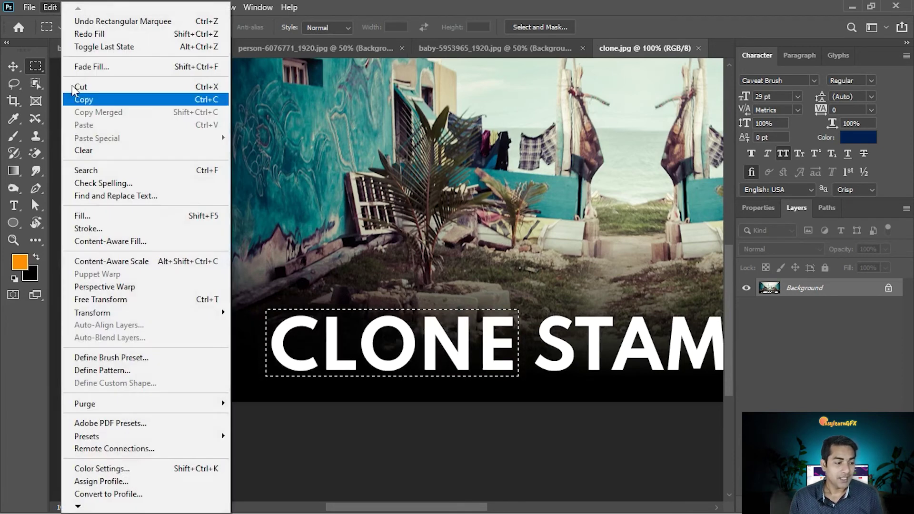
# Step: Open Content-Aware Fill and exclude the plant base, ground and area above S from sampling
pyautogui.click(114, 241)
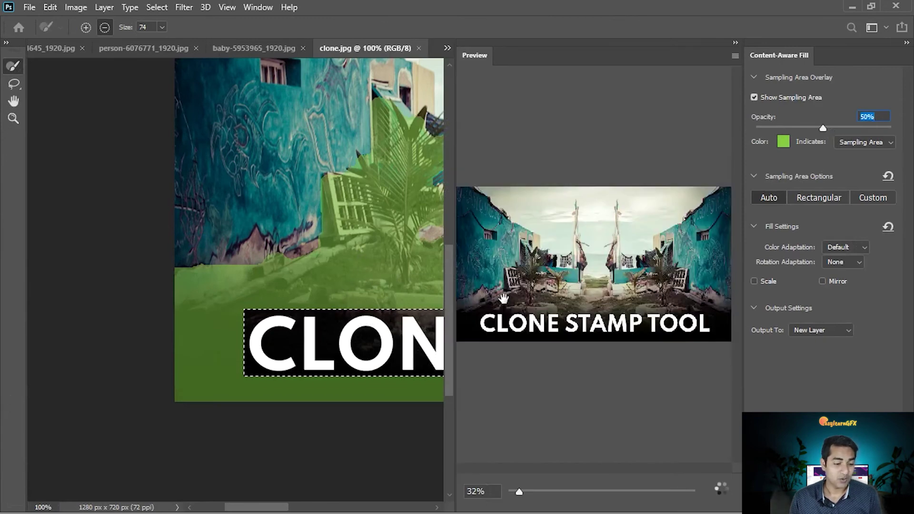
pyautogui.scroll(2, 503, 299)
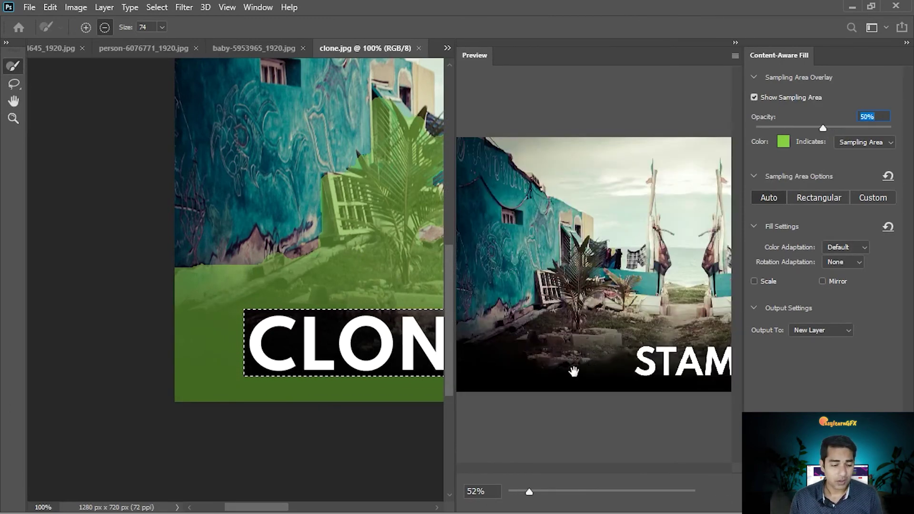
pyautogui.moveTo(379, 286)
pyautogui.mouseDown()
pyautogui.moveTo(300, 275)
pyautogui.moveTo(332, 153)
pyautogui.moveTo(300, 212)
pyautogui.moveTo(353, 214)
pyautogui.mouseUp()
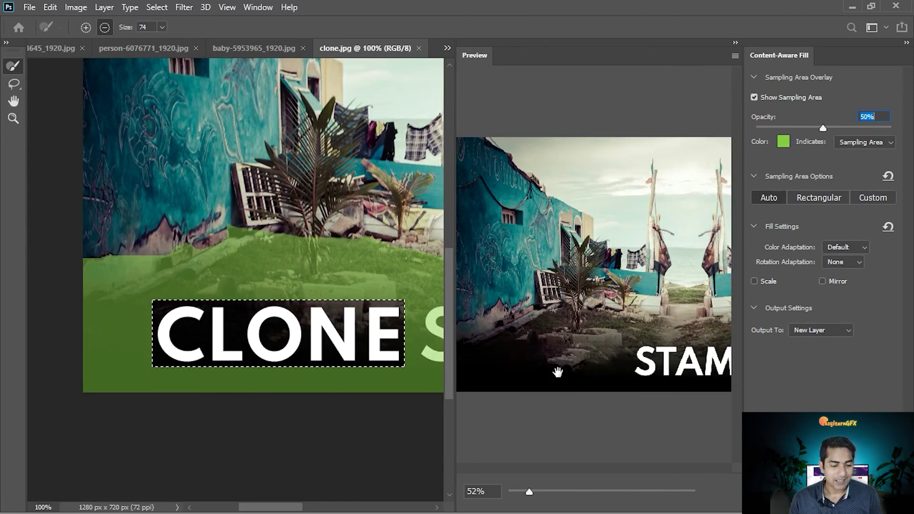
pyautogui.moveTo(238, 250); pyautogui.dragTo(418, 260)
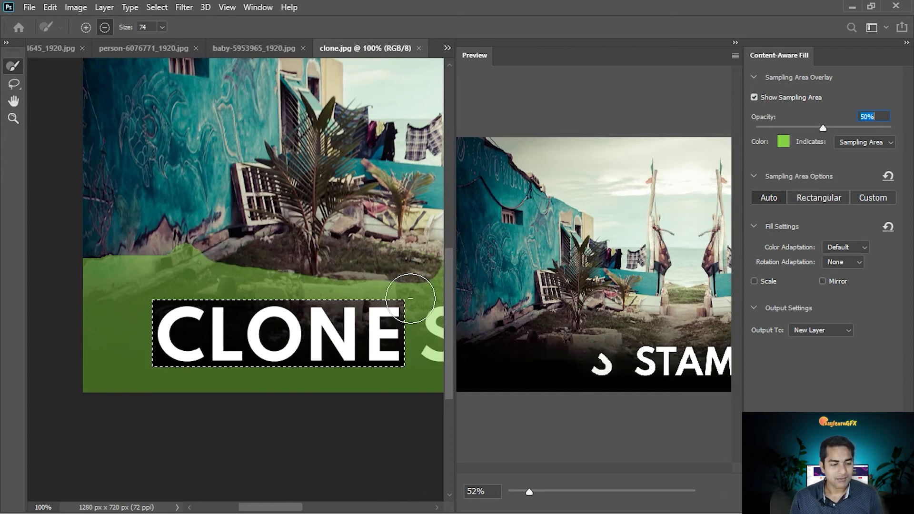
pyautogui.moveTo(412, 329)
pyautogui.mouseDown()
pyautogui.moveTo(335, 325)
pyautogui.moveTo(280, 304)
pyautogui.mouseUp()
pyautogui.moveTo(312, 245); pyautogui.dragTo(308, 323)
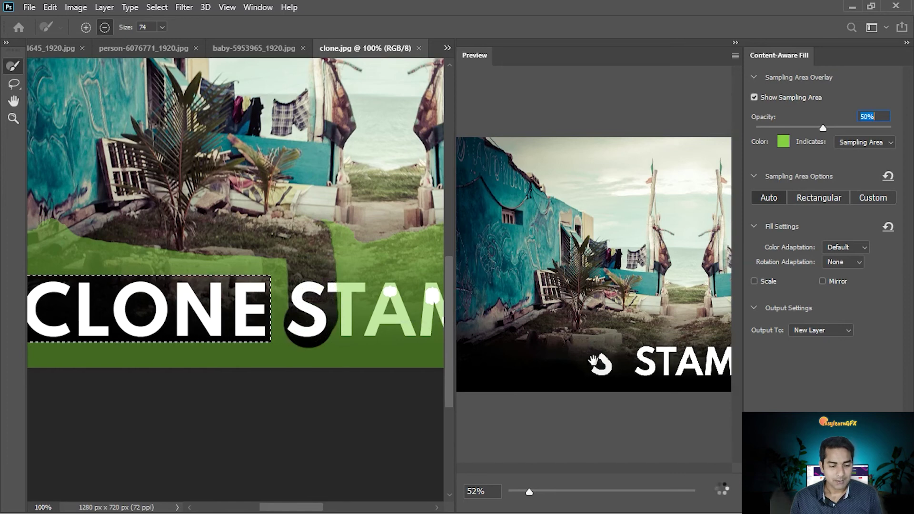
pyautogui.moveTo(292, 255); pyautogui.dragTo(52, 225)
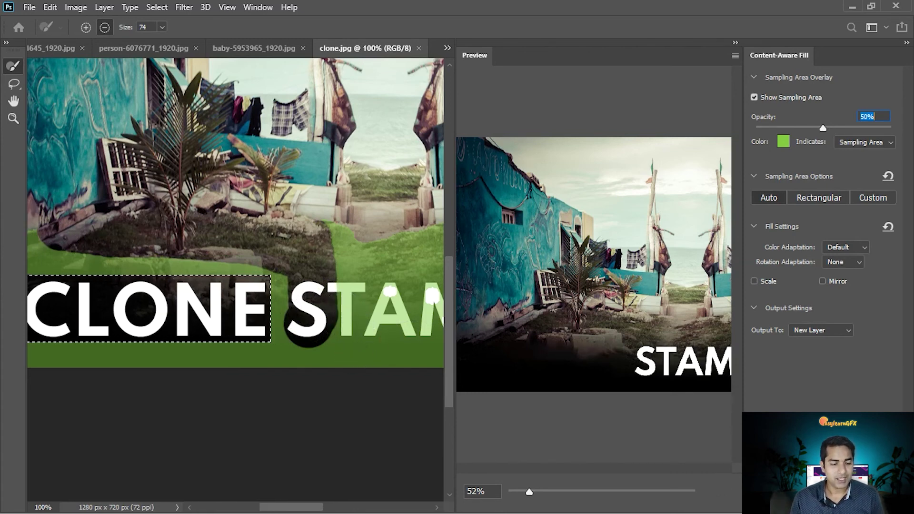
# Step: Set Output To Current Layer and apply the fill to remove CLONE
pyautogui.click(824, 333)
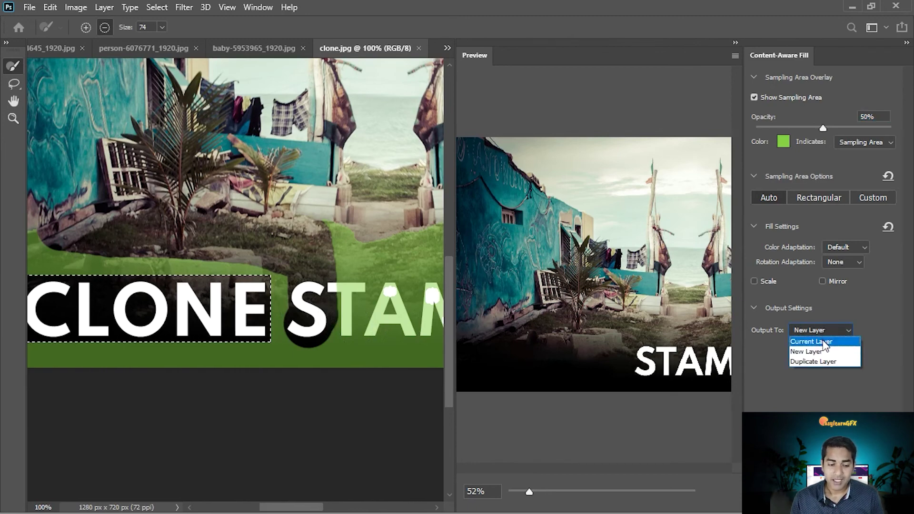
pyautogui.click(824, 341)
pyautogui.click(874, 497)
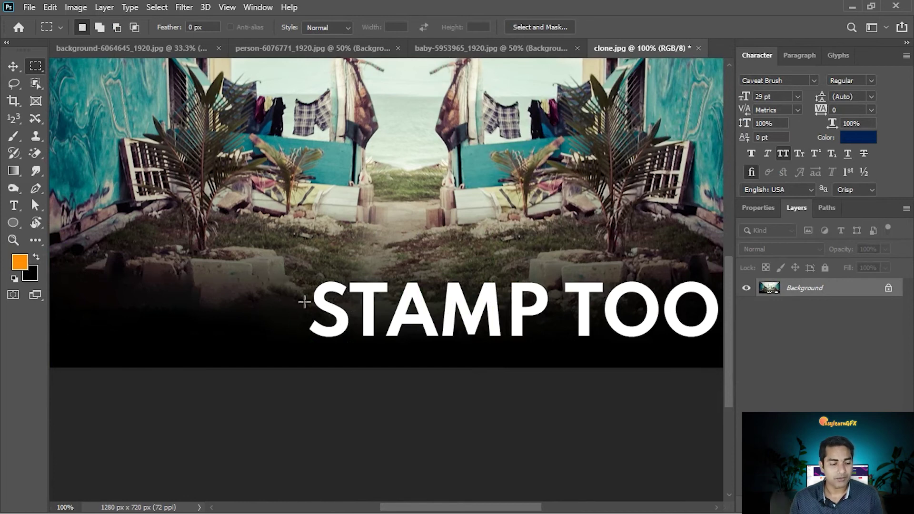
# Step: Draw a rectangular marquee around the word STAMP, widening it slightly to the right
pyautogui.moveTo(305, 281); pyautogui.dragTo(547, 341)
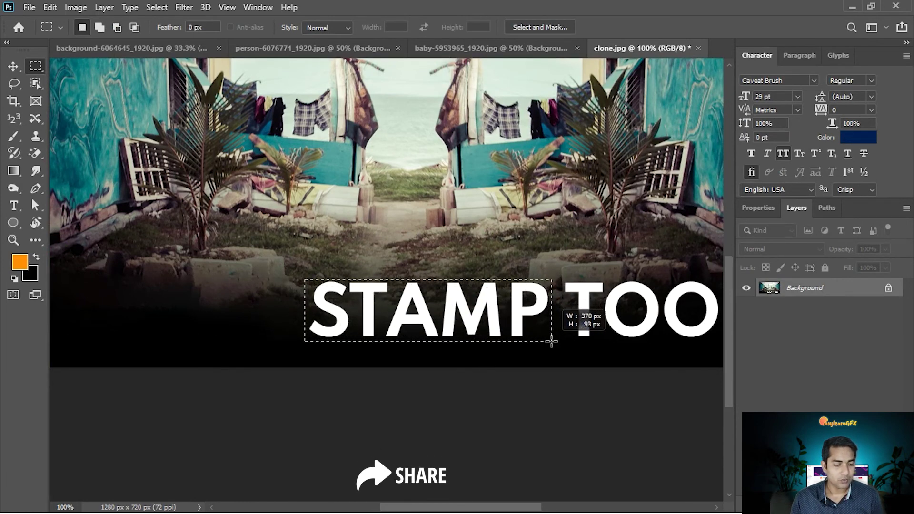
pyautogui.moveTo(547, 341); pyautogui.dragTo(552, 341)
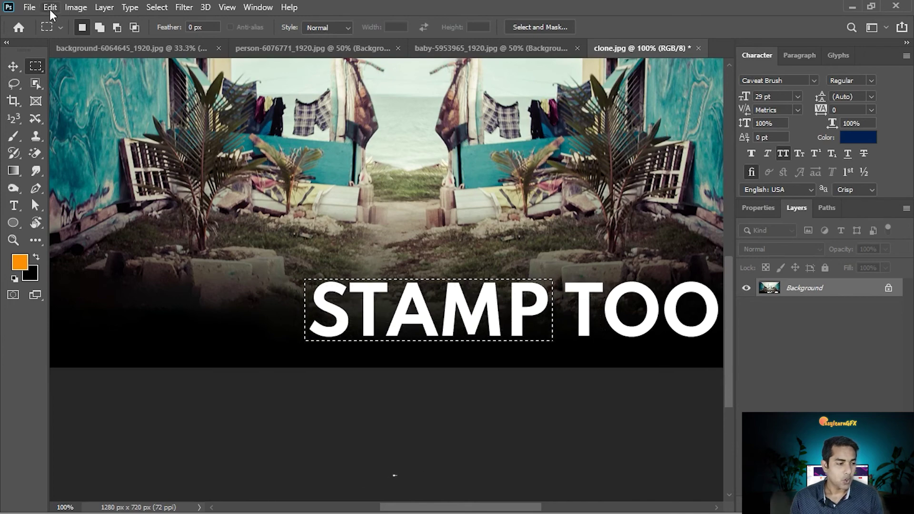
pyautogui.click(50, 7)
# Step: Apply Content-Aware Fill to STAMP, then undo it to restore the word
pyautogui.click(109, 242)
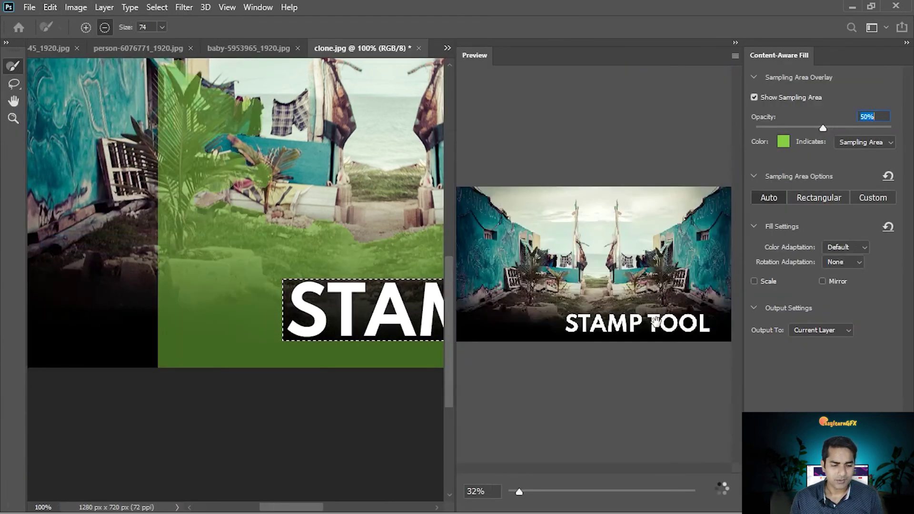
pyautogui.scroll(2, 666, 333)
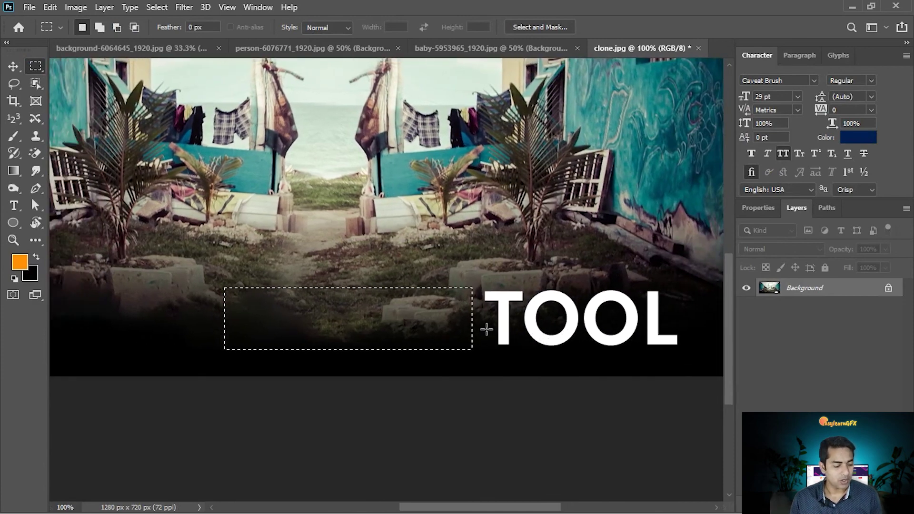
pyautogui.hotkey('ctrl', 'z')
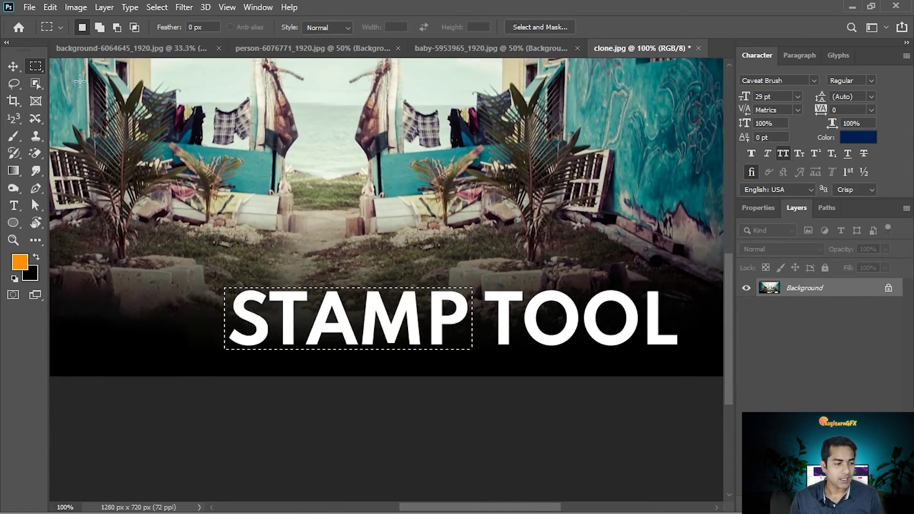
pyautogui.click(50, 7)
# Step: Erase STAMP with Content-Aware Fill, excluding nearby ground patches from sampling, then marquee-select TOOL
pyautogui.click(95, 243)
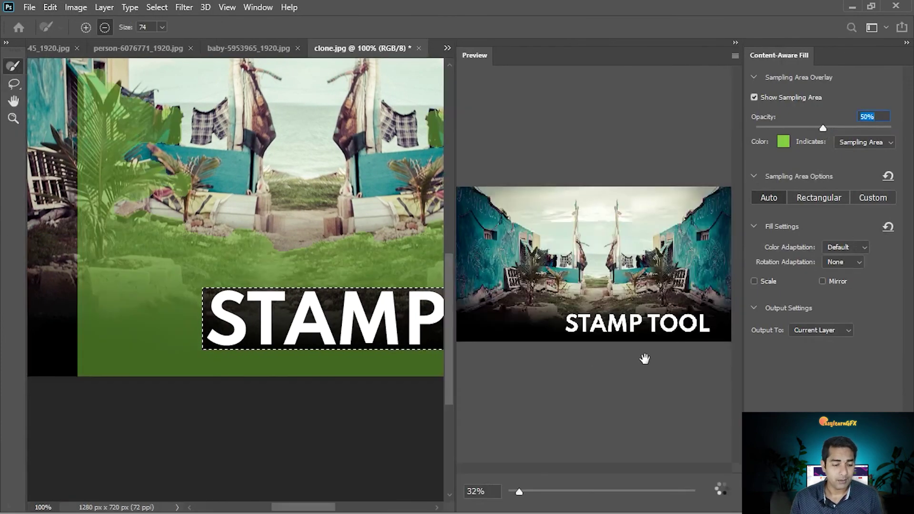
pyautogui.scroll(3, 623, 333)
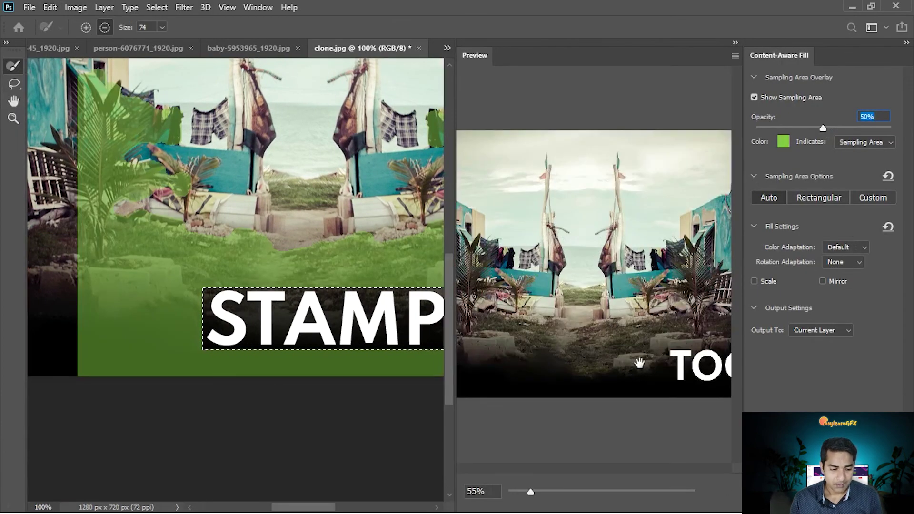
pyautogui.moveTo(166, 257)
pyautogui.mouseDown()
pyautogui.moveTo(147, 274)
pyautogui.moveTo(153, 261)
pyautogui.moveTo(92, 271)
pyautogui.moveTo(193, 229)
pyautogui.moveTo(103, 253)
pyautogui.mouseUp()
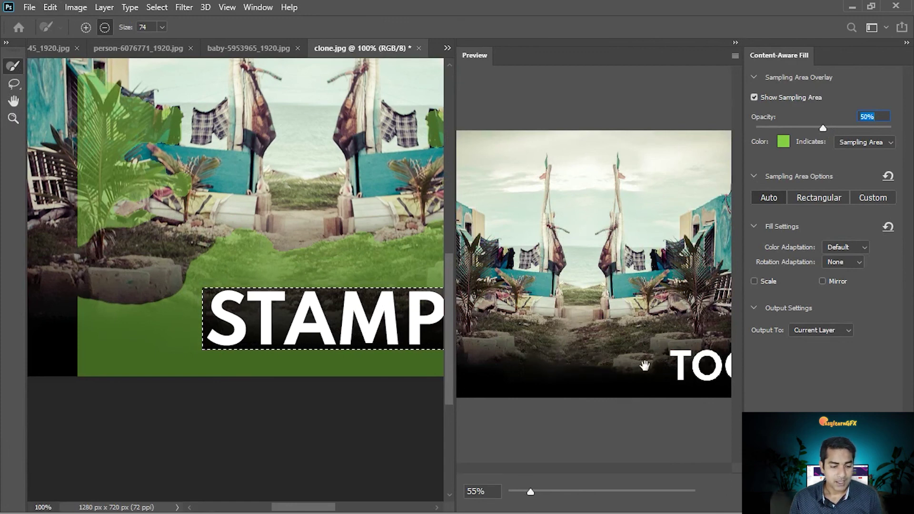
pyautogui.moveTo(362, 286); pyautogui.dragTo(195, 266)
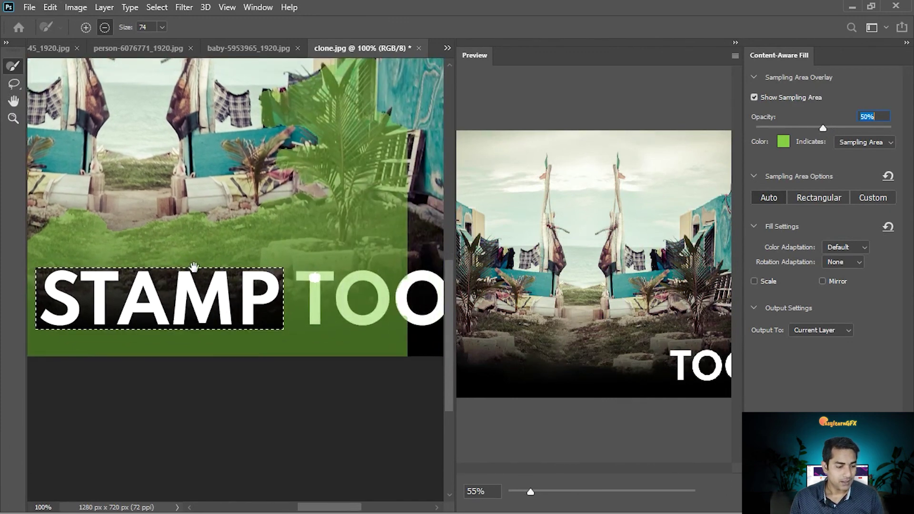
pyautogui.click(239, 233)
pyautogui.moveTo(264, 235); pyautogui.dragTo(271, 243)
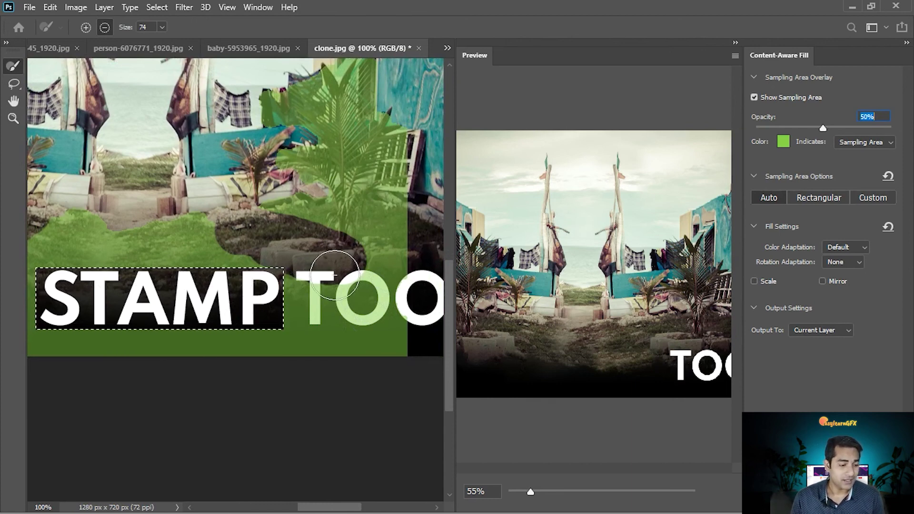
pyautogui.moveTo(328, 288); pyautogui.dragTo(322, 331)
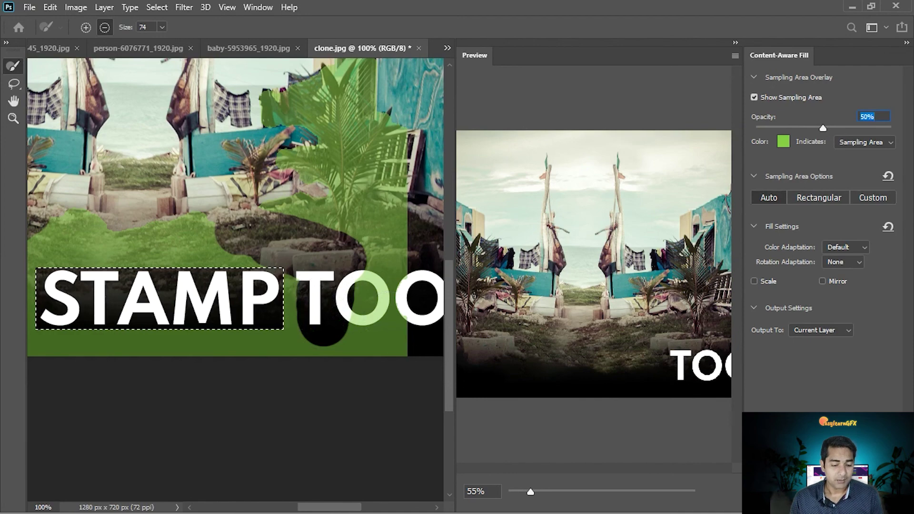
pyautogui.press('Return')
pyautogui.moveTo(313, 265); pyautogui.dragTo(515, 333)
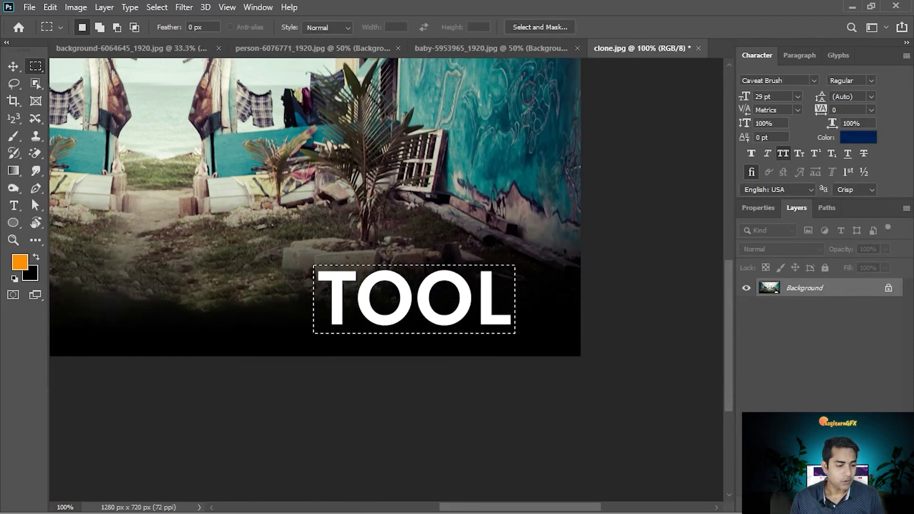
# Step: Remove TOOL with Edit > Content-Aware Fill and fit the whole image on screen
pyautogui.click(50, 7)
pyautogui.click(107, 240)
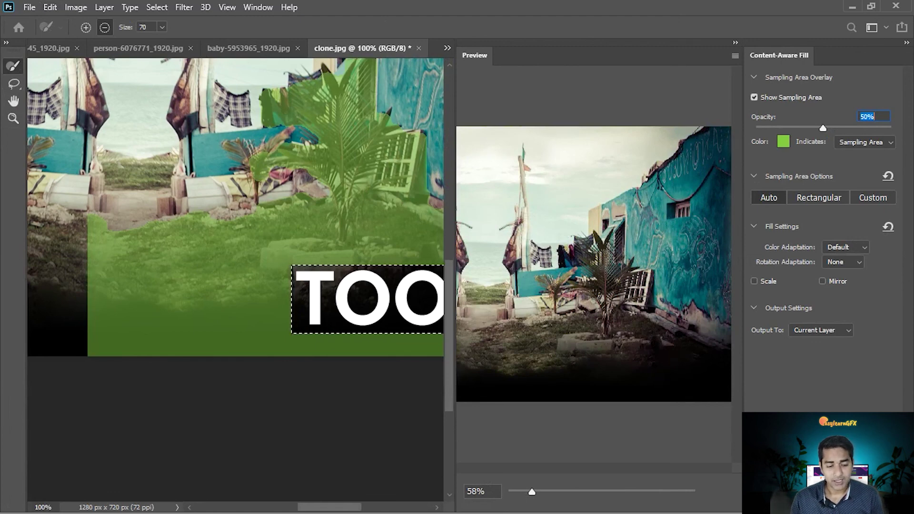
pyautogui.click(878, 497)
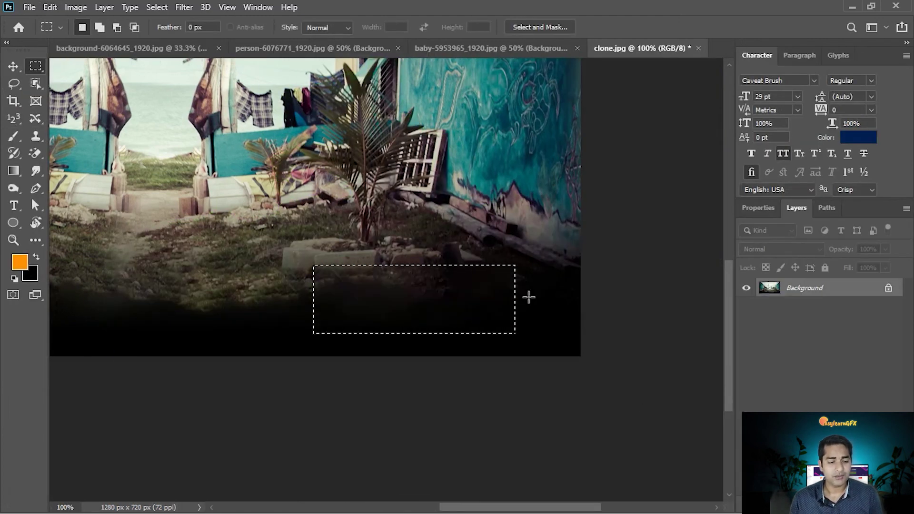
pyautogui.hotkey('ctrl', '0')
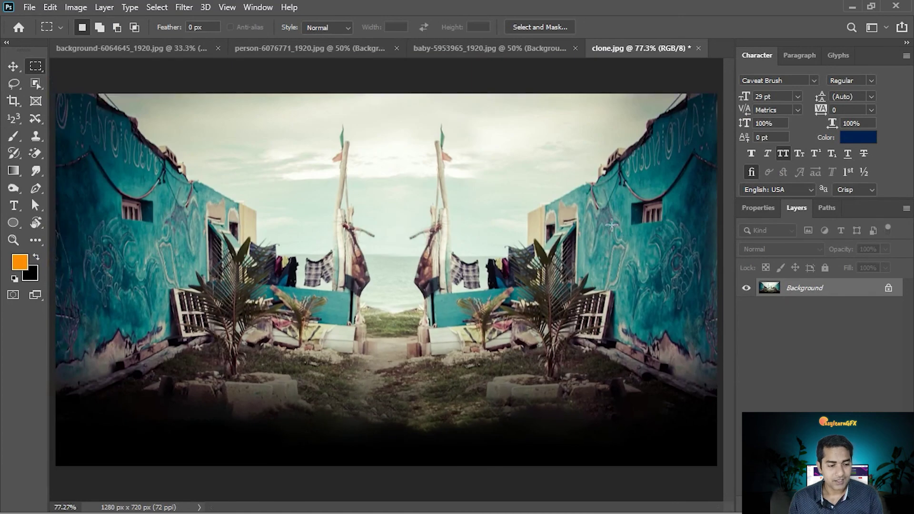